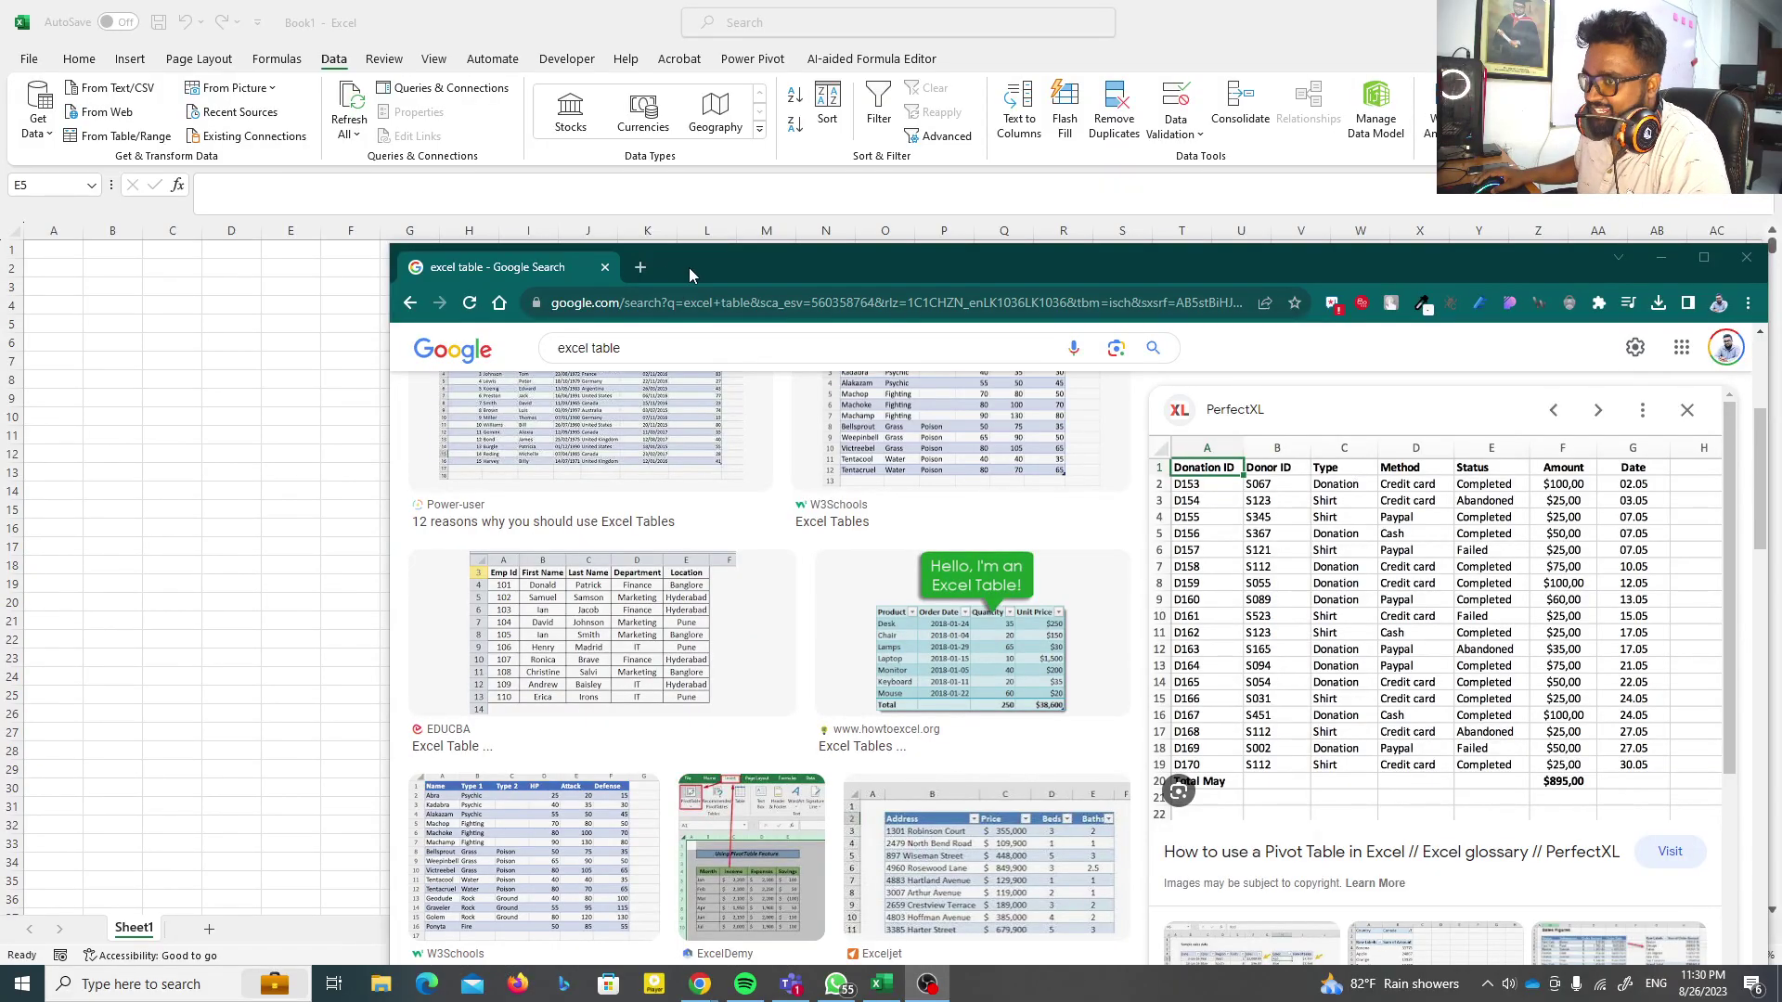
Copy the sample donations table image from Chrome's Google Images results to the clipboard
{"action": "left_click_drag", "start_coordinate": [688, 267], "coordinate": [608, 230]}
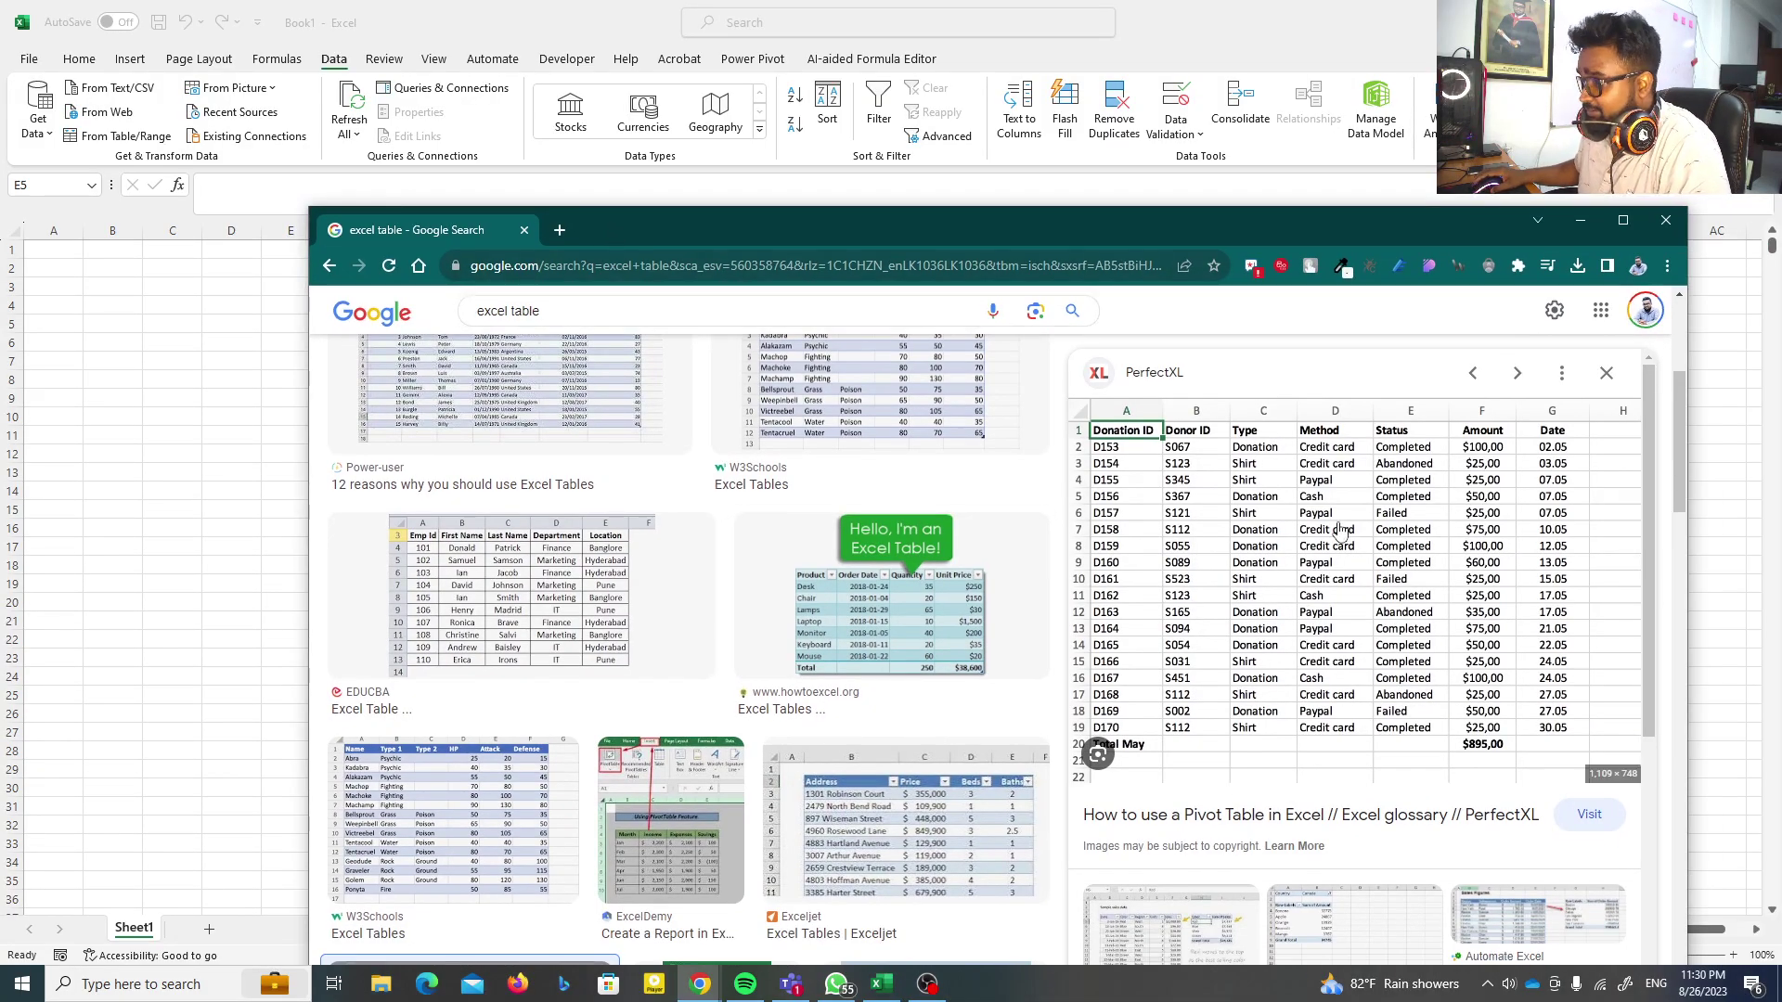
{"action": "right_click", "coordinate": [1277, 538]}
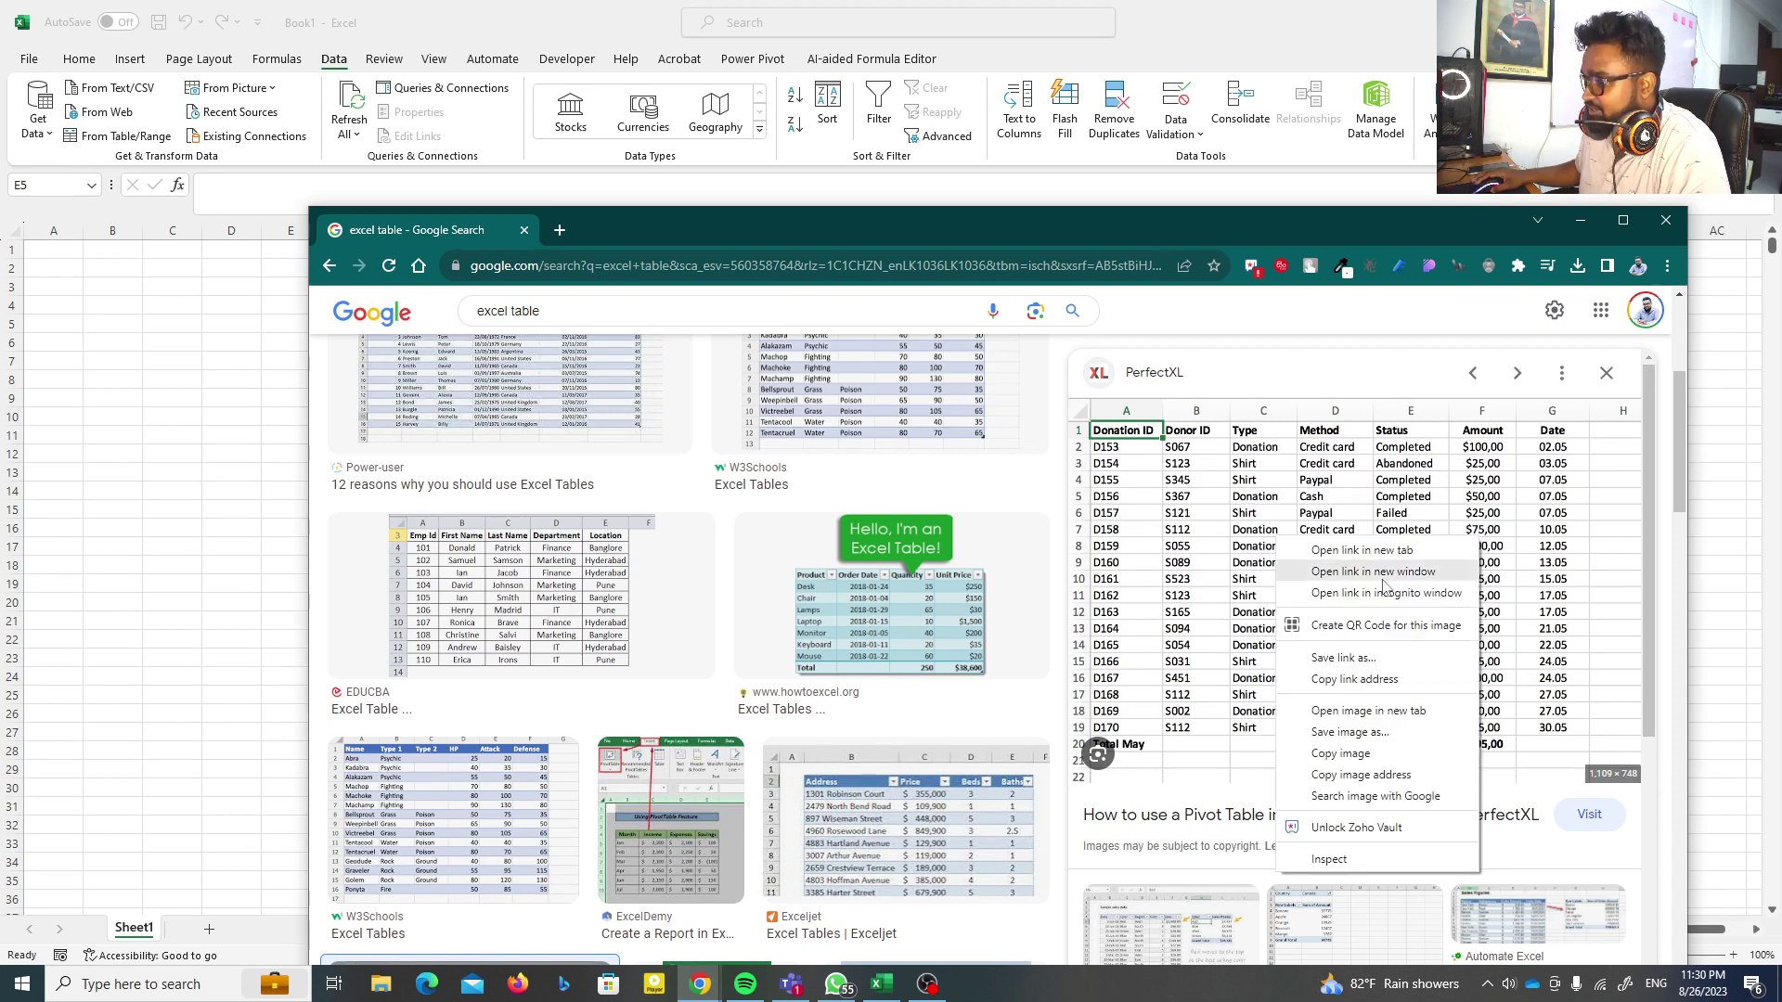
{"action": "left_click", "coordinate": [1361, 756]}
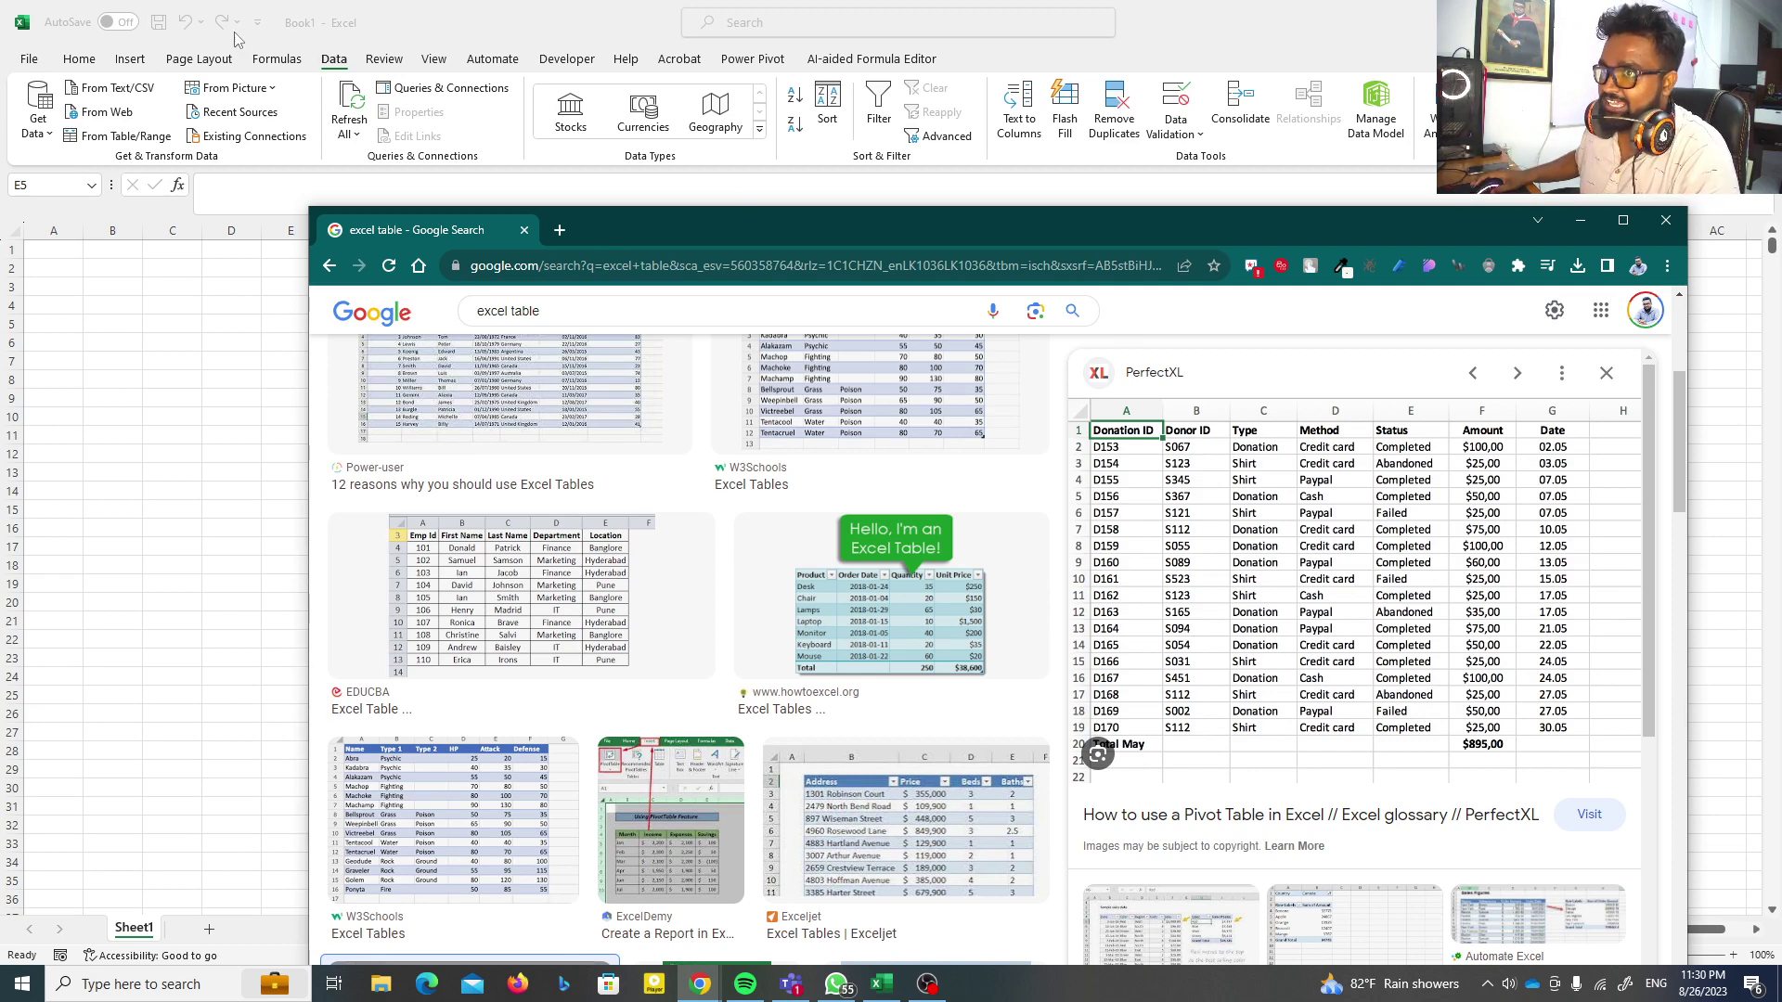
{"action": "left_click", "coordinate": [325, 61]}
Import the copied donations image via Data > From Picture > Picture From Clipboard
{"action": "scroll", "coordinate": [327, 63], "scroll_direction": "up", "scroll_amount": 1}
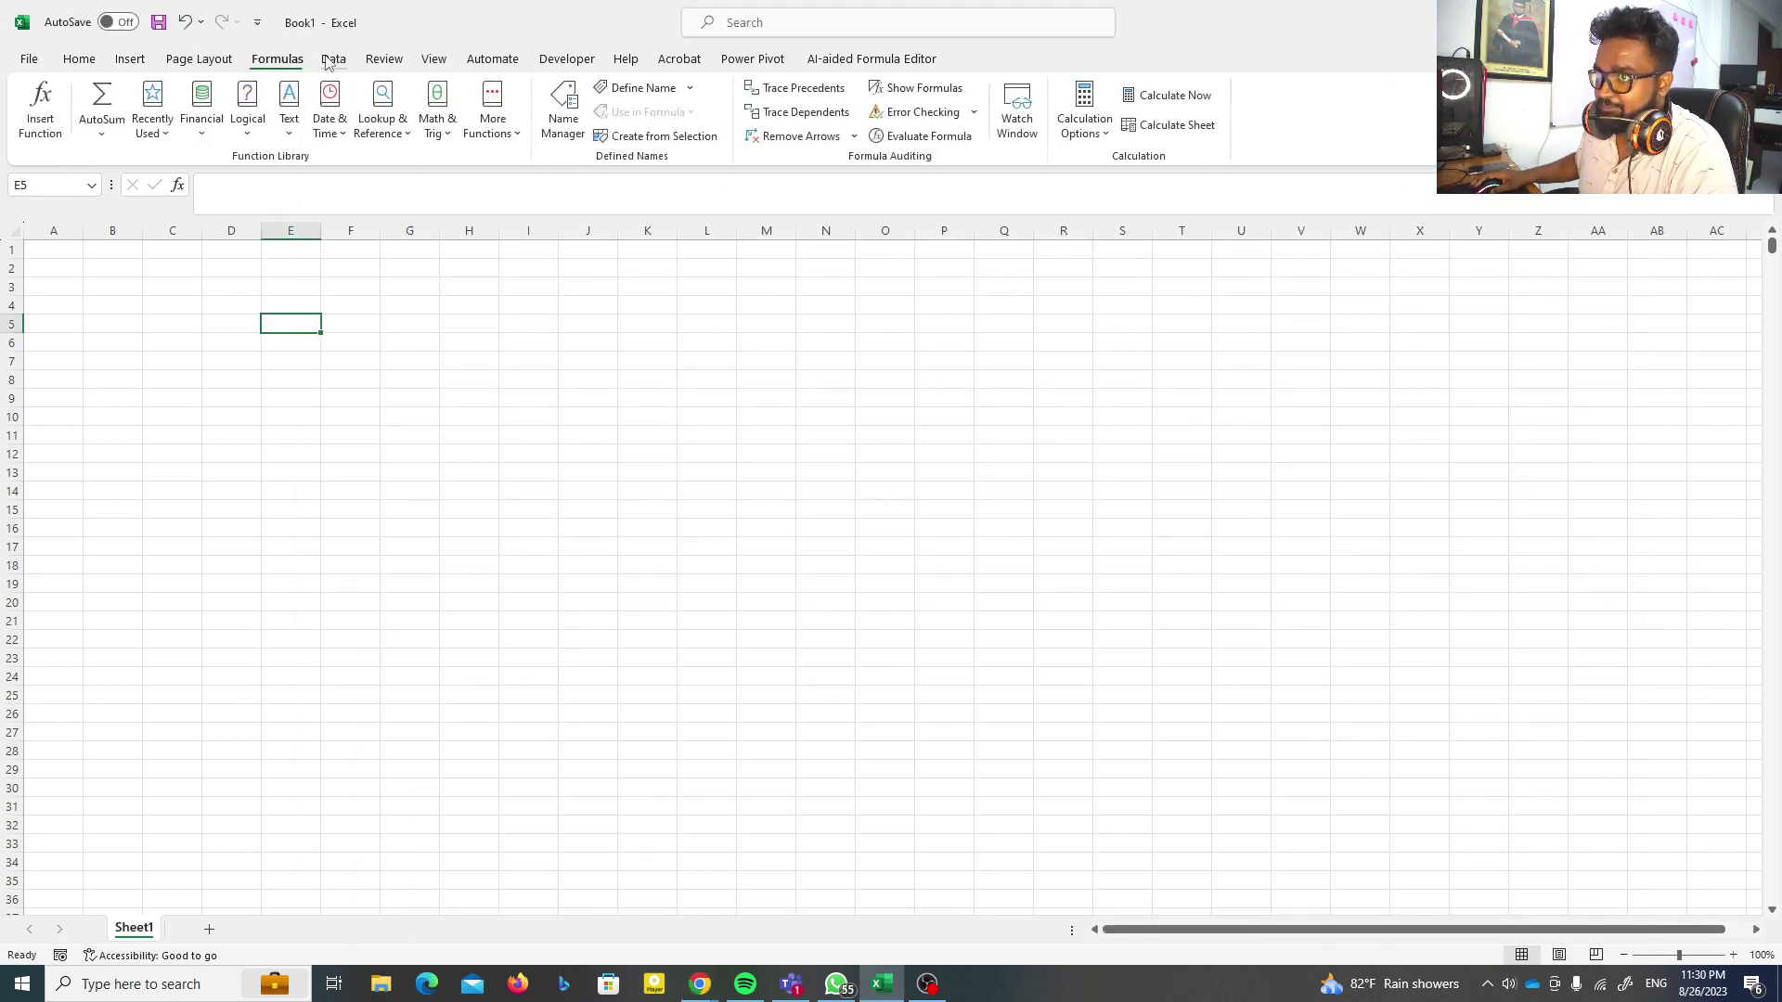
{"action": "left_click", "coordinate": [327, 62]}
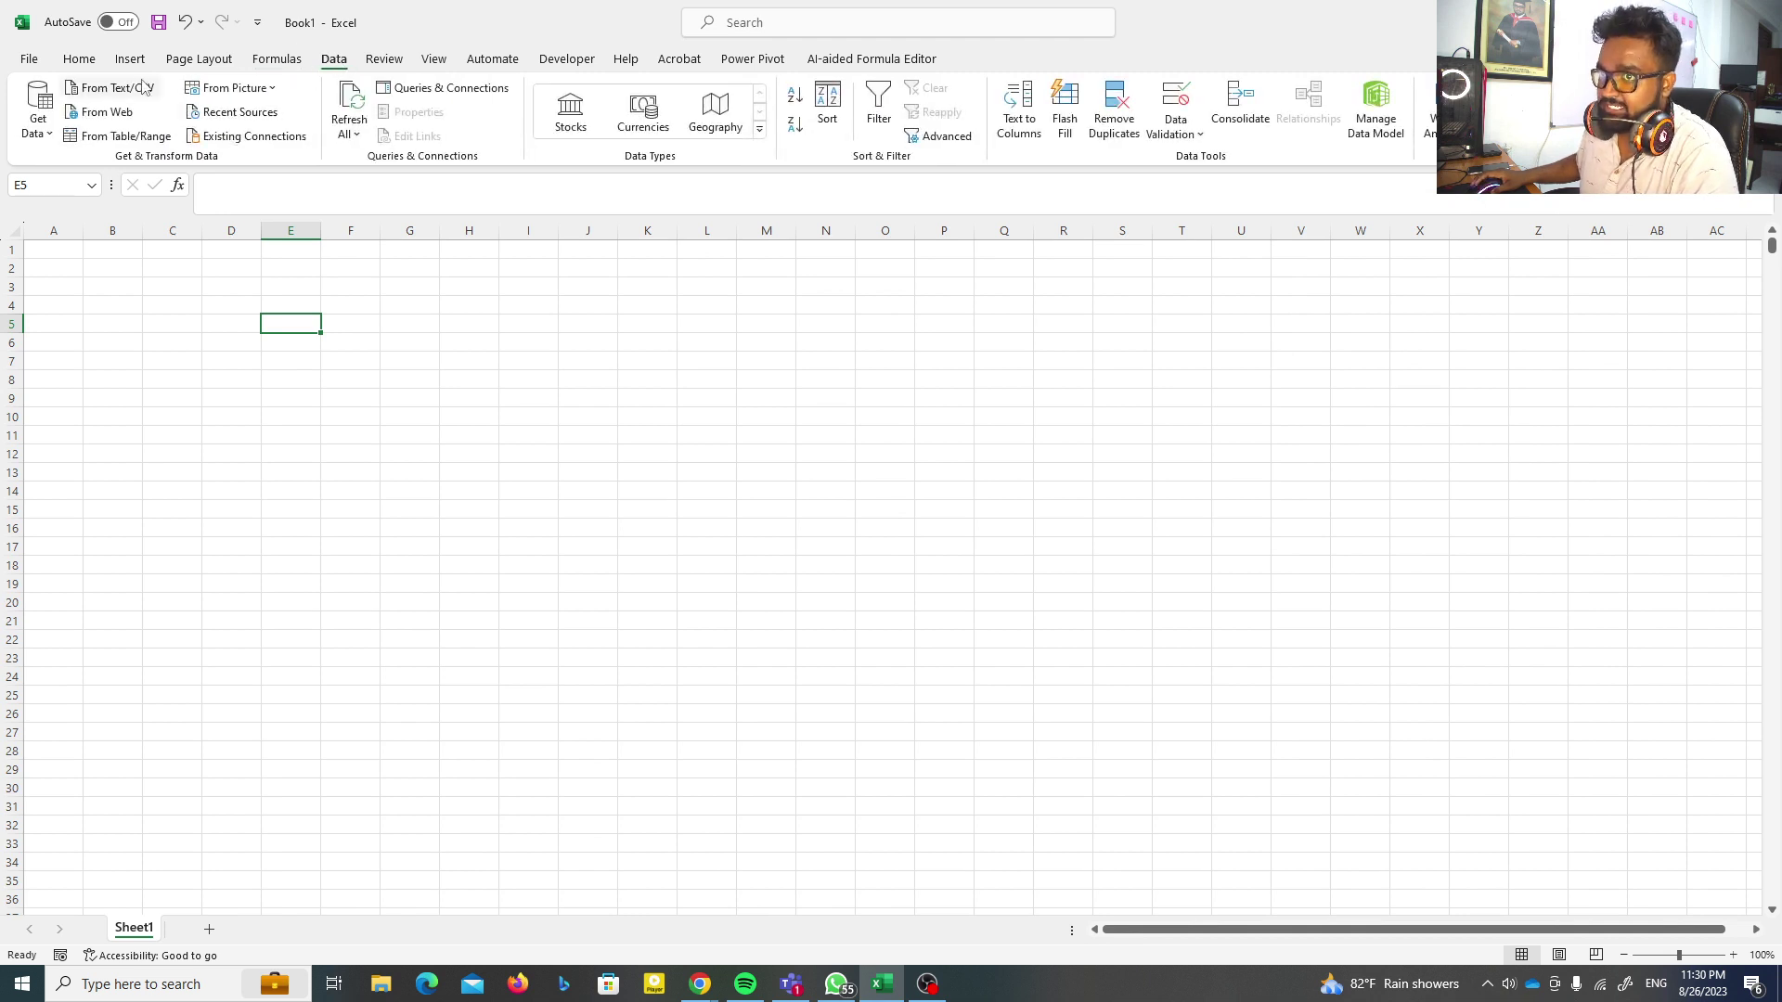
{"action": "left_click", "coordinate": [243, 89]}
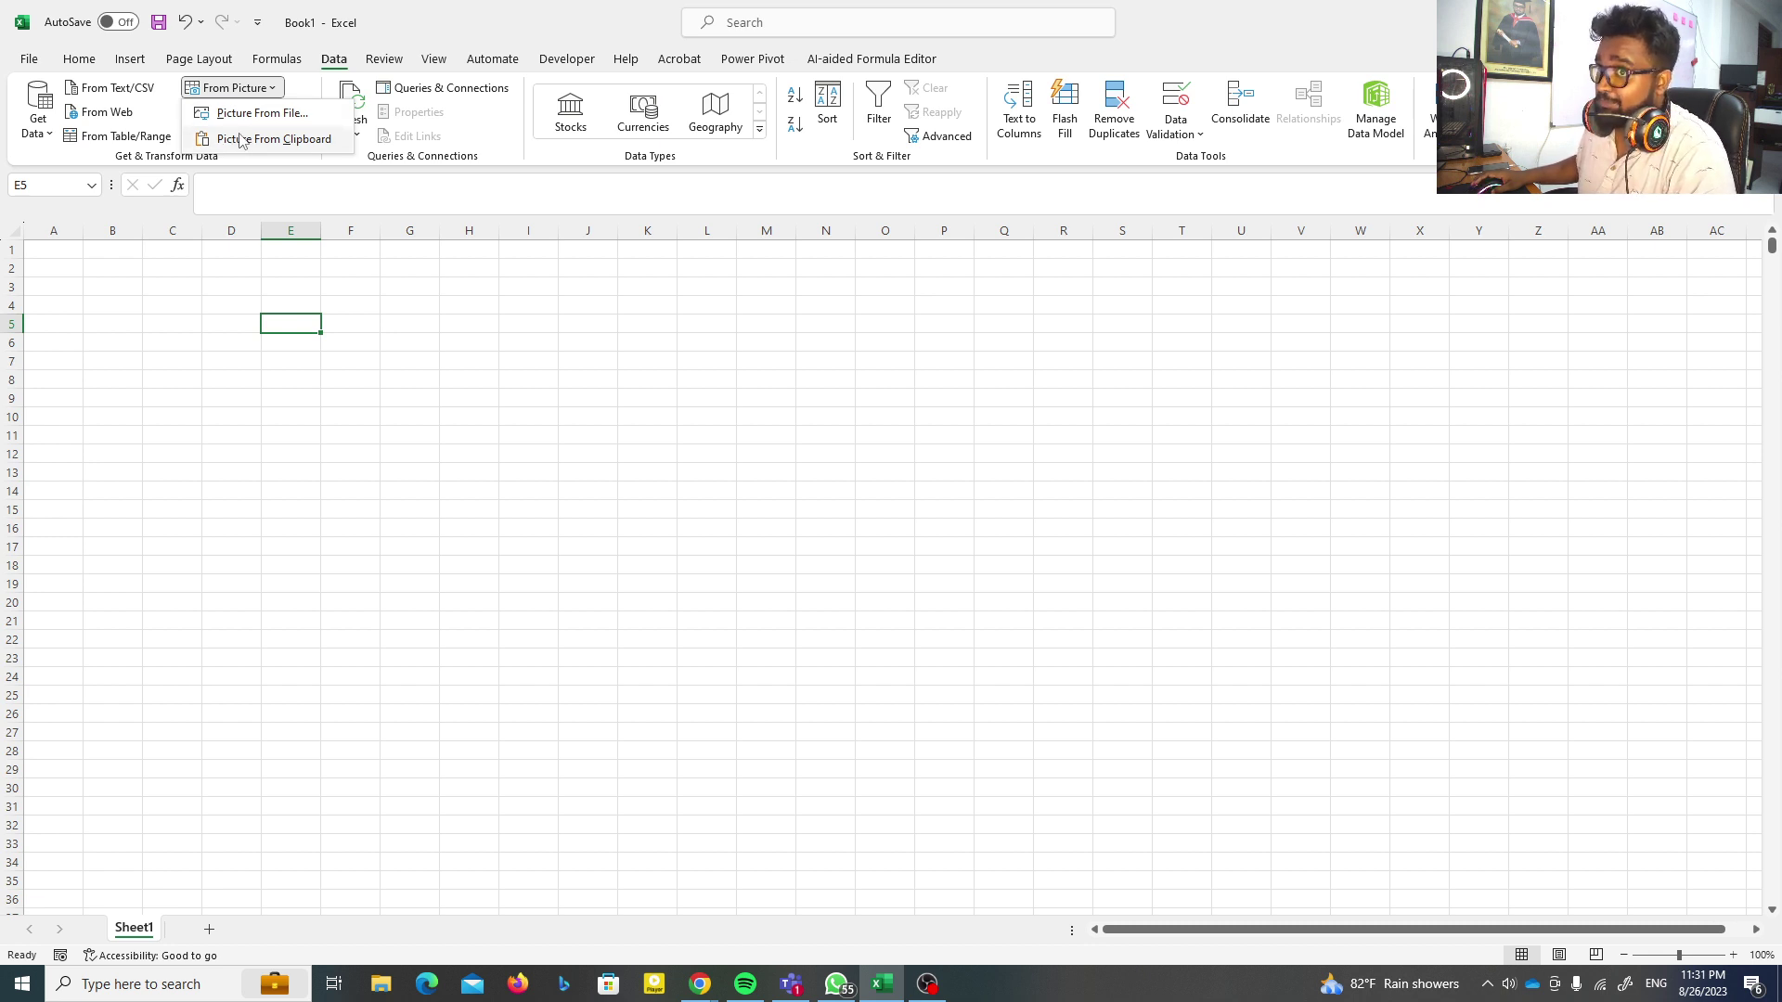
{"action": "left_click", "coordinate": [303, 144]}
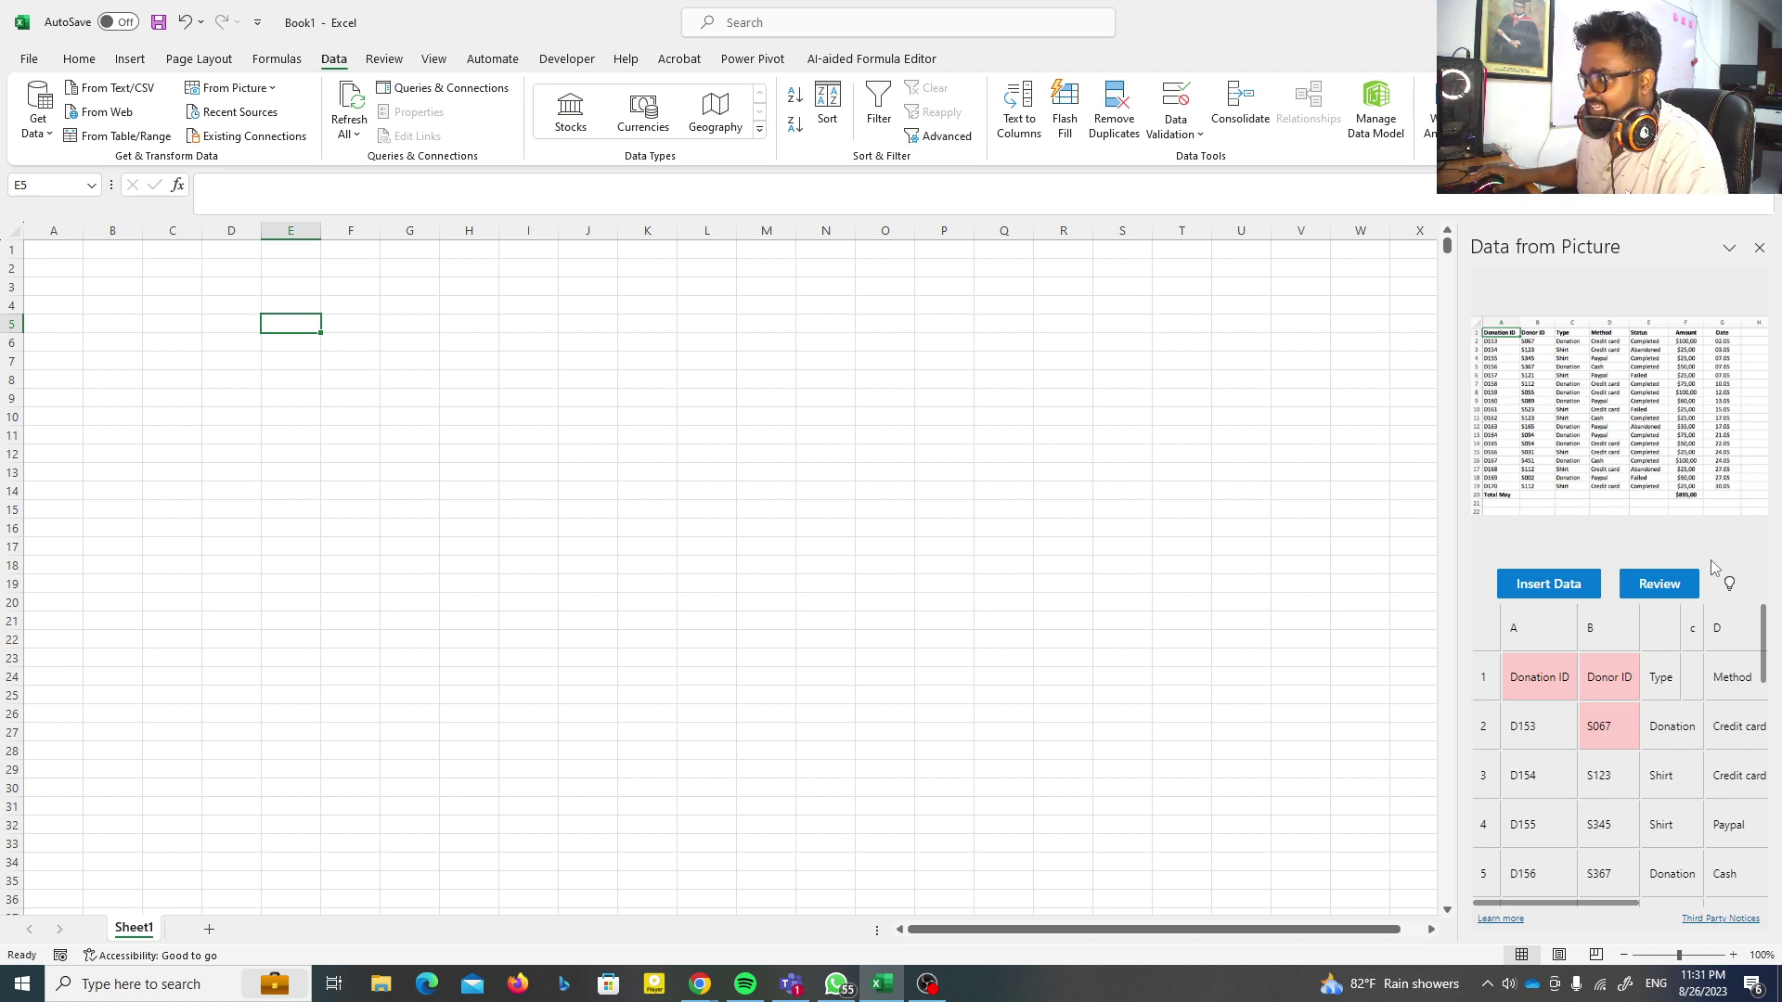
Review and accept the flagged Donation ID, Donor ID and S067 values, then close the review
{"action": "left_click", "coordinate": [1657, 586]}
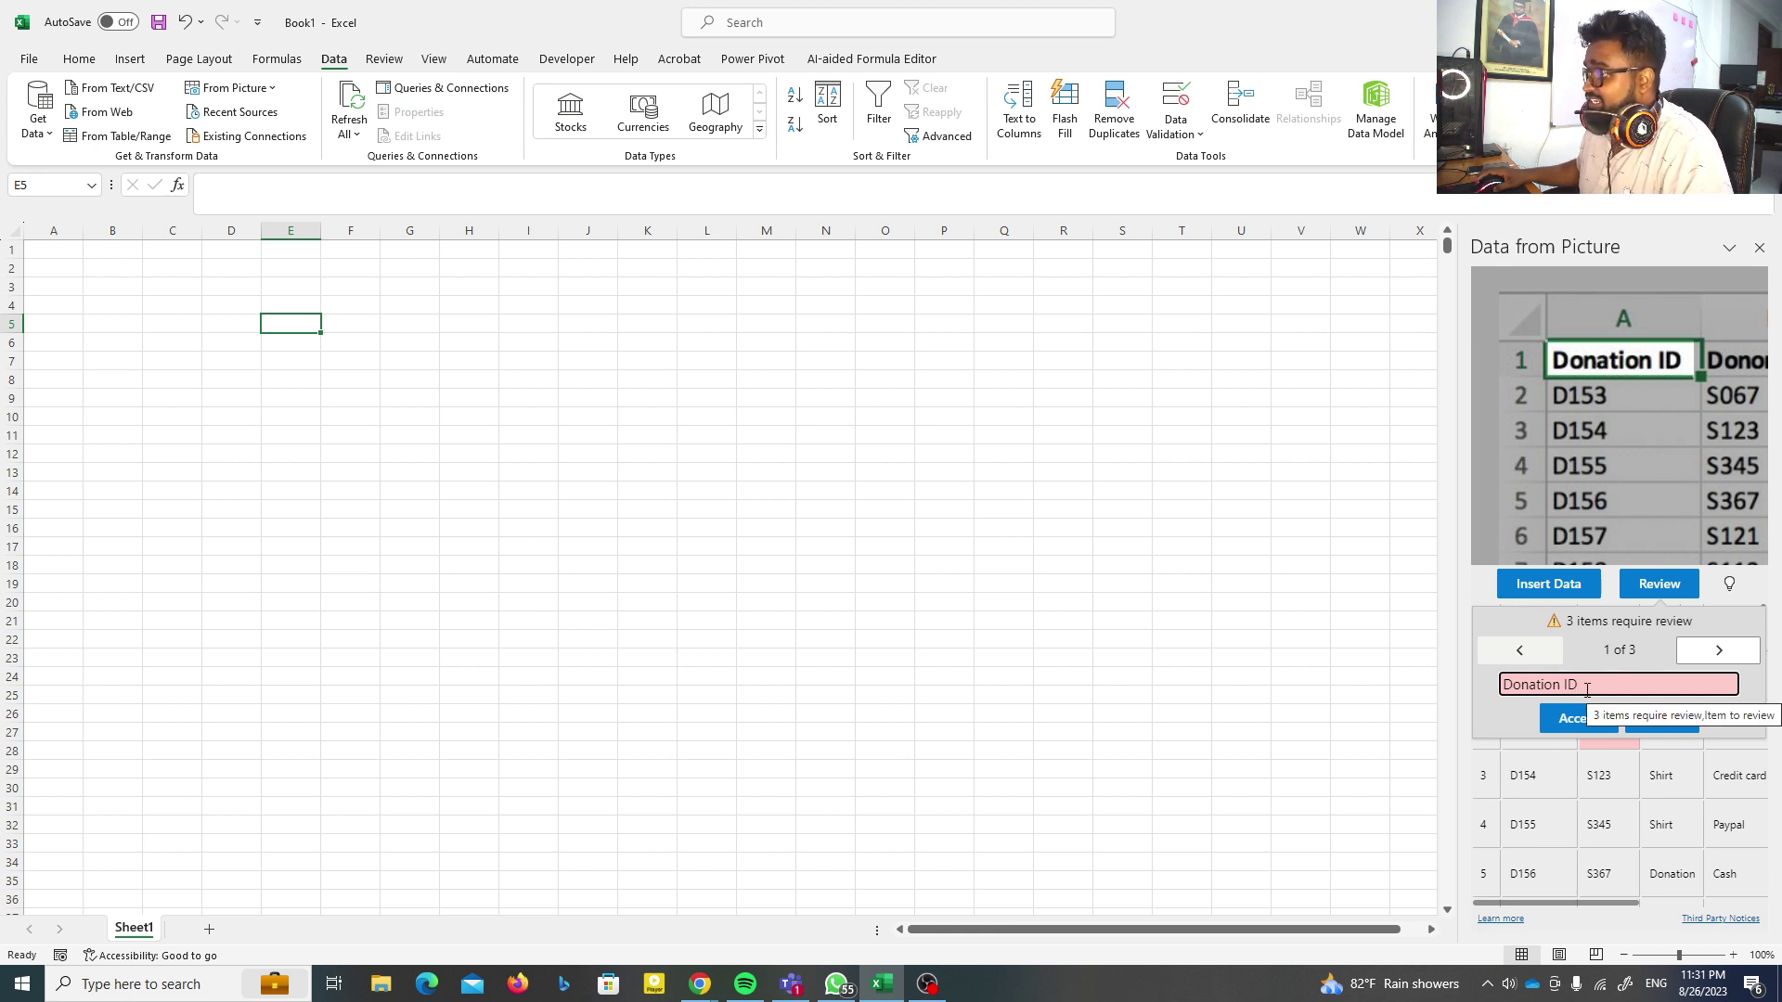
{"action": "left_click", "coordinate": [1568, 720]}
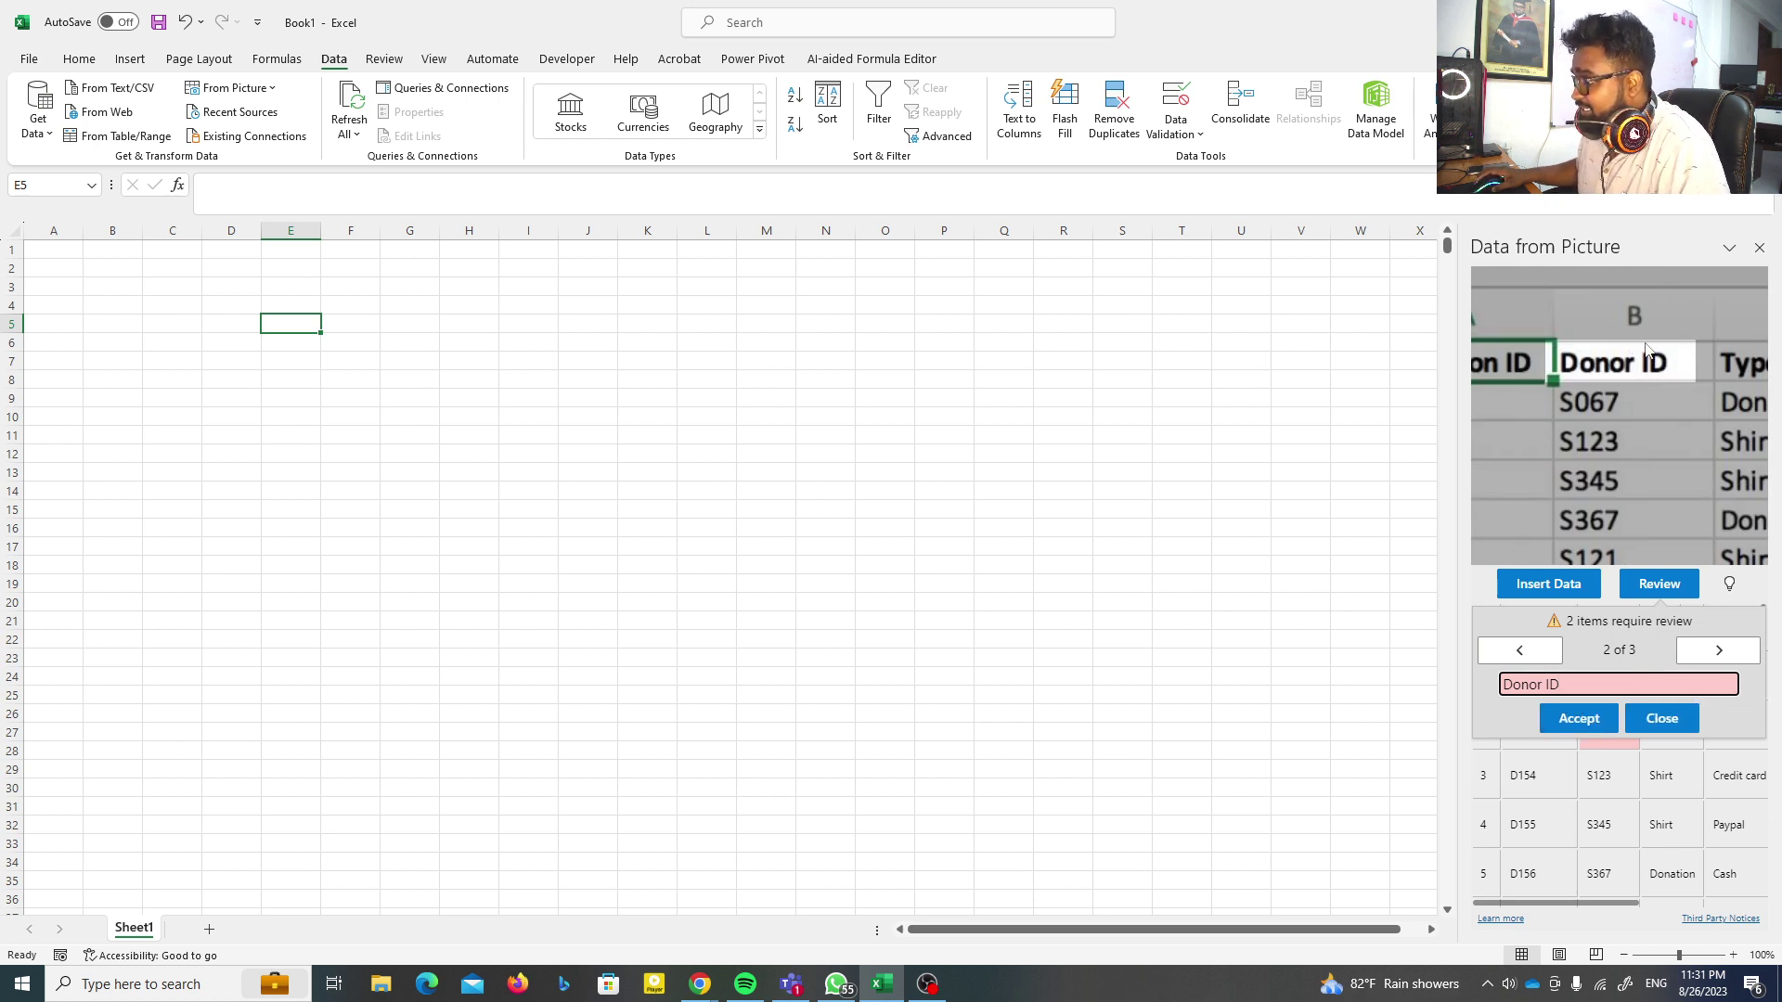
{"action": "left_click", "coordinate": [1576, 722]}
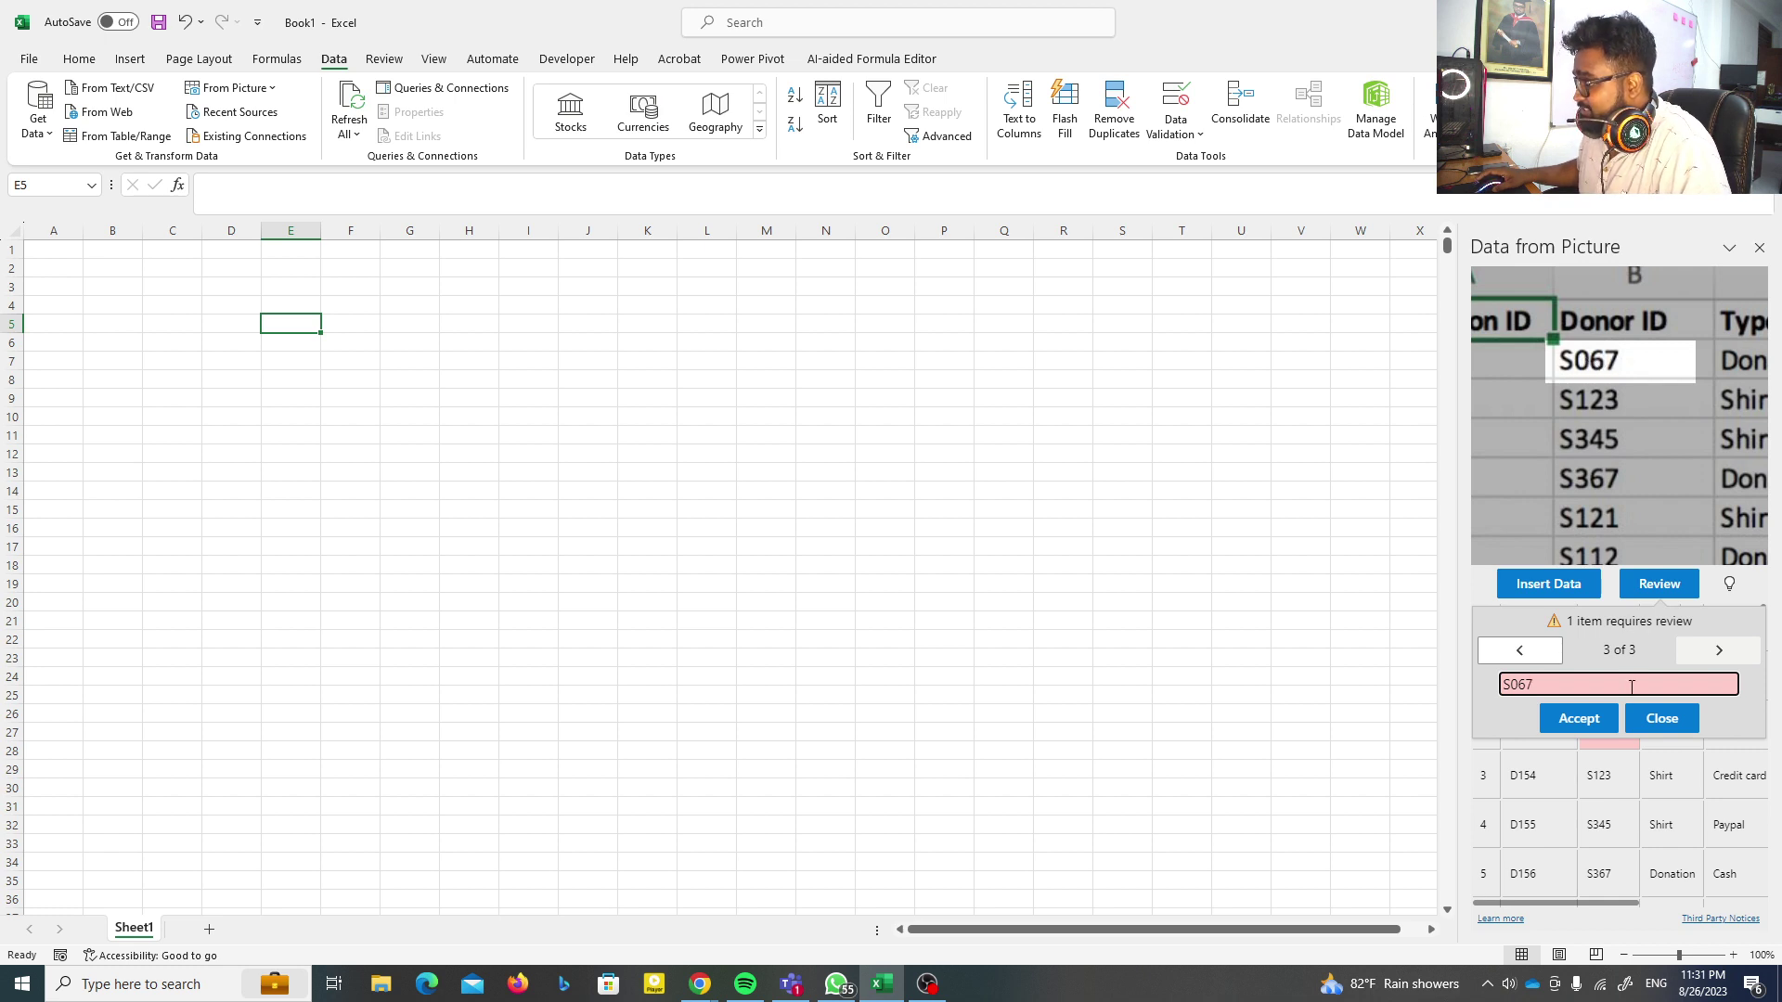
{"action": "left_click", "coordinate": [1577, 720]}
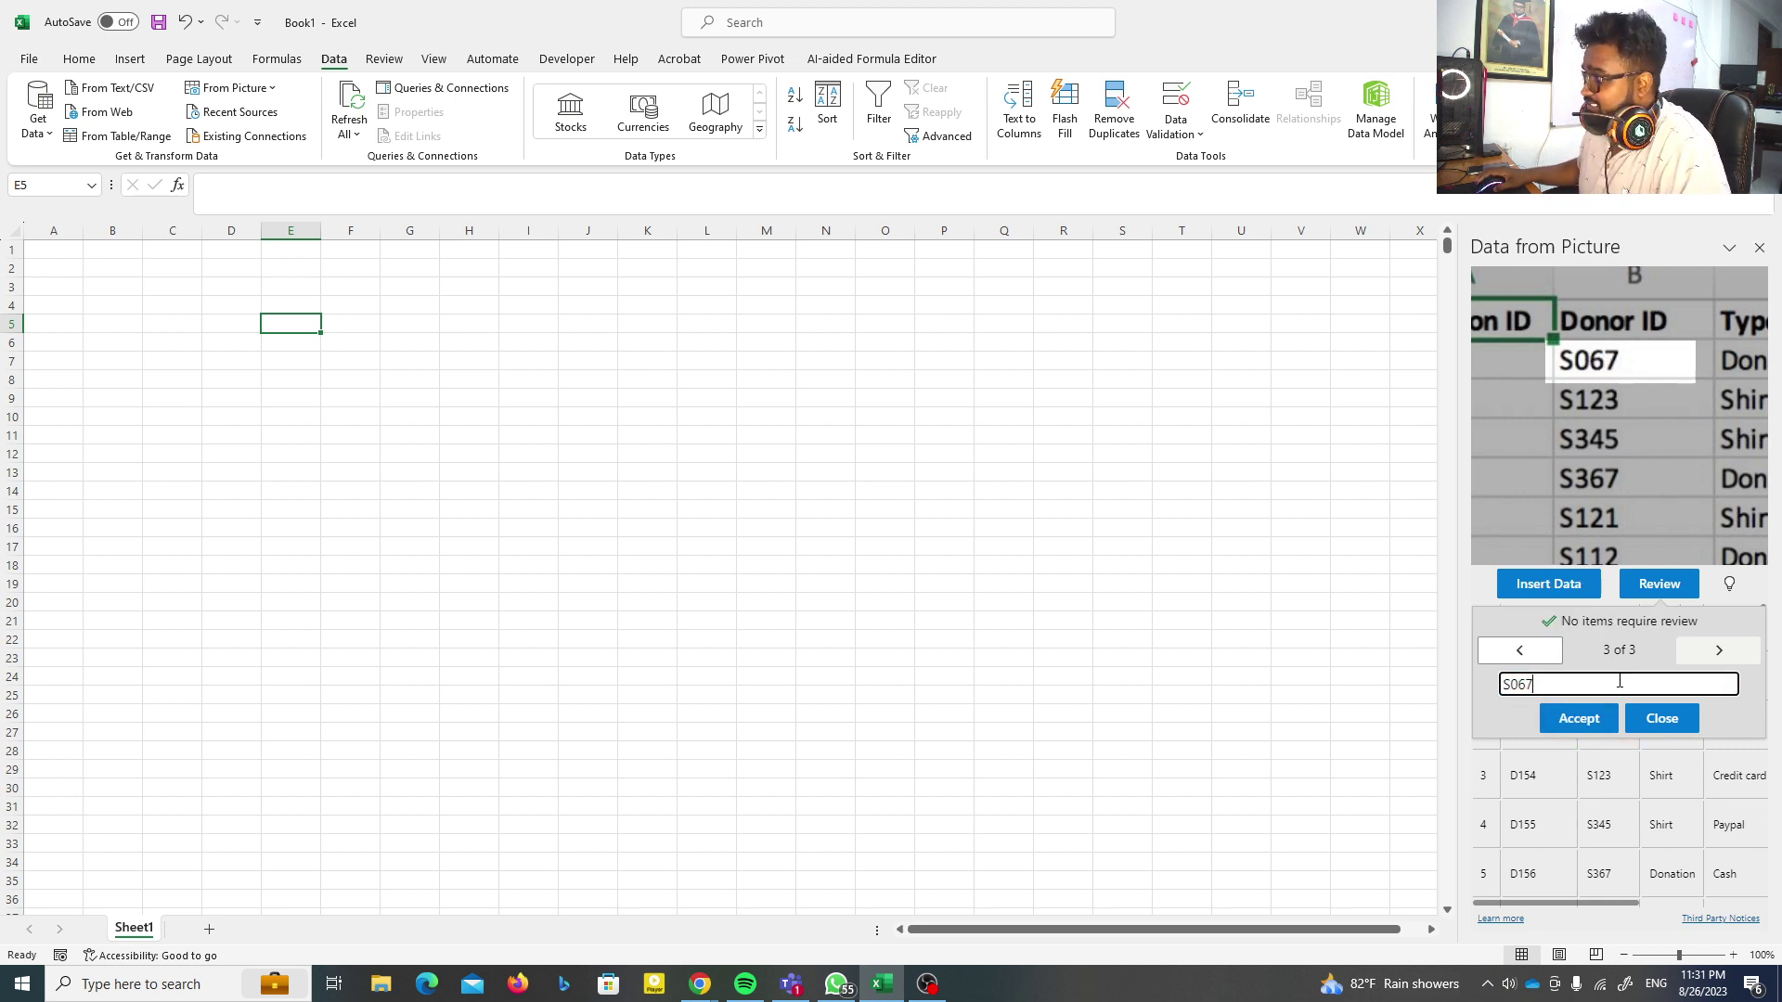
{"action": "left_click", "coordinate": [1593, 732]}
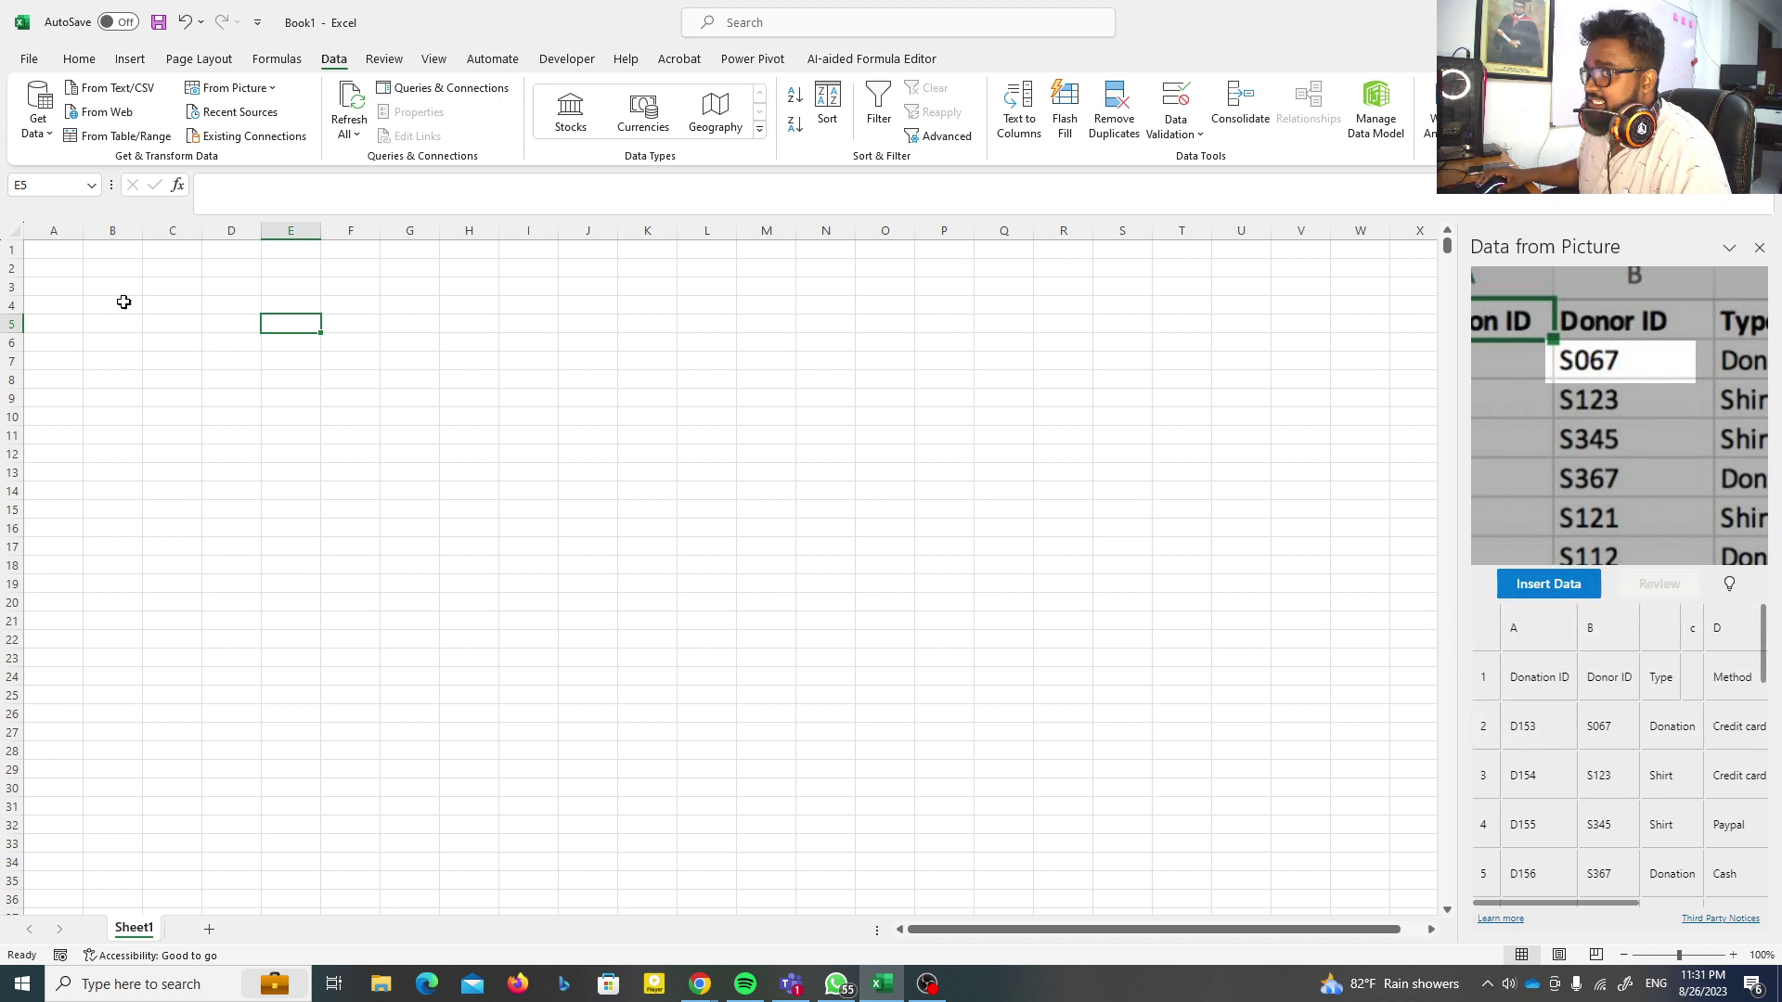
Insert the extracted donations table at cell A1, confirming the accuracy warning
{"action": "left_click", "coordinate": [70, 255]}
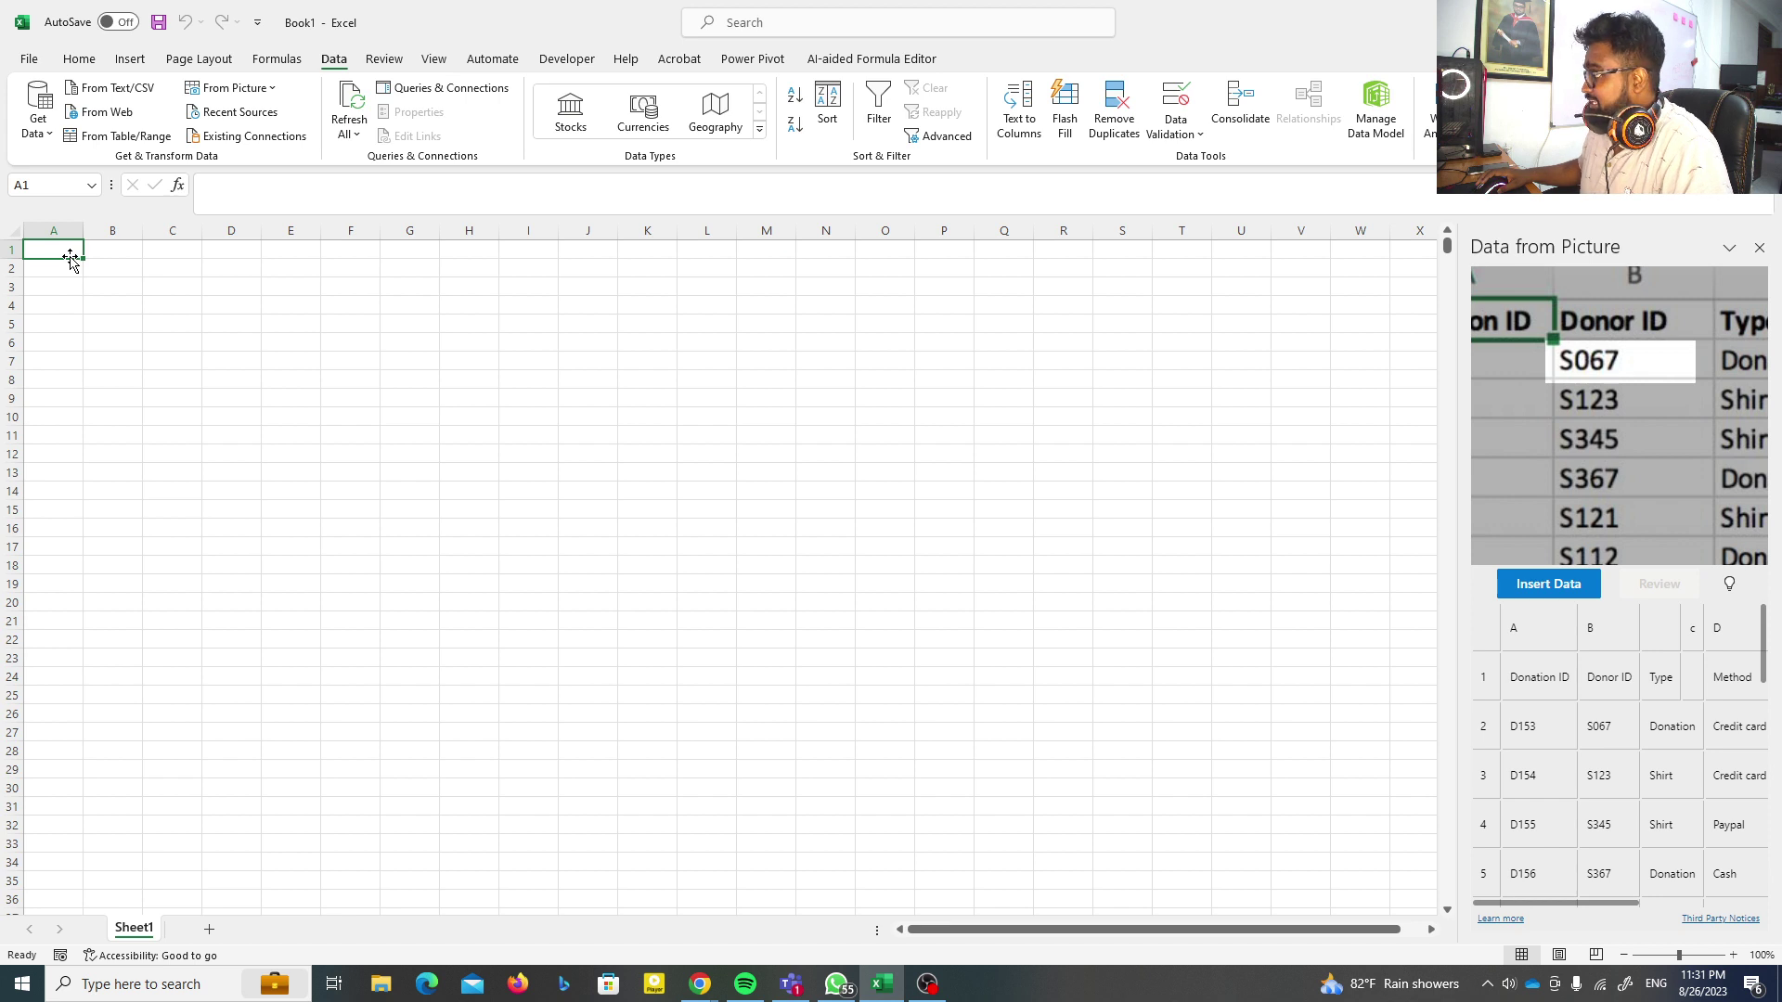
{"action": "left_click", "coordinate": [1547, 584]}
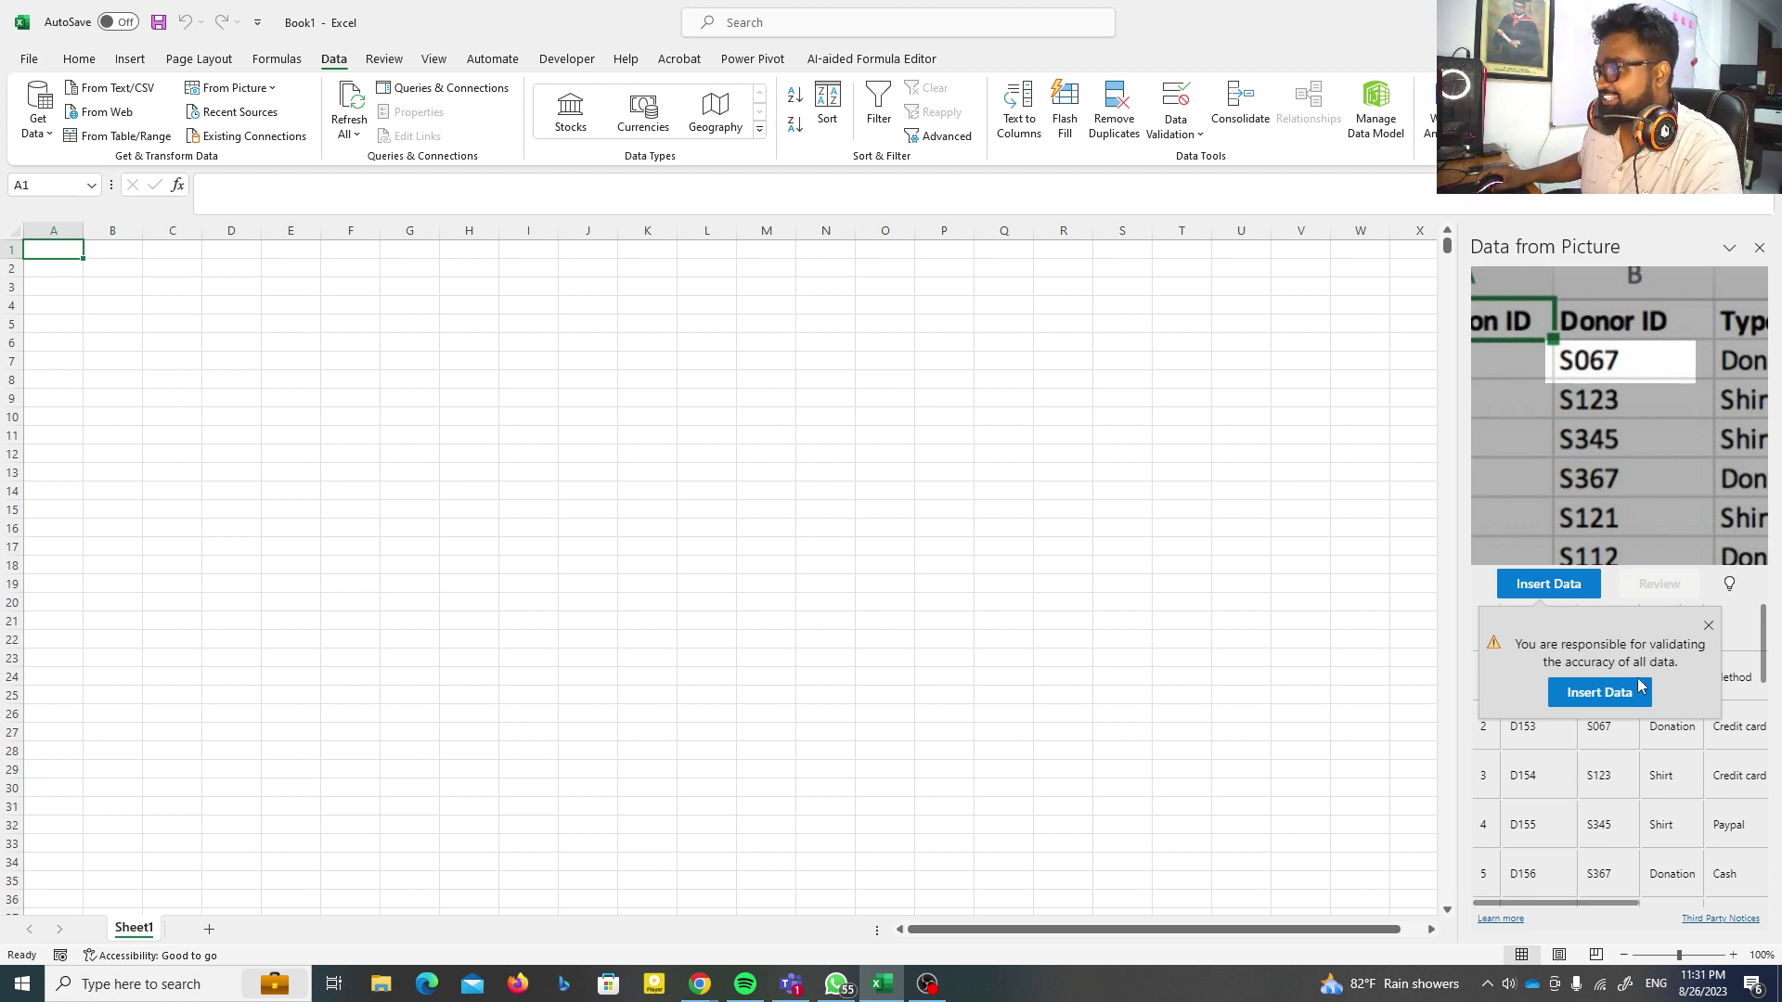
{"action": "left_click", "coordinate": [1606, 695]}
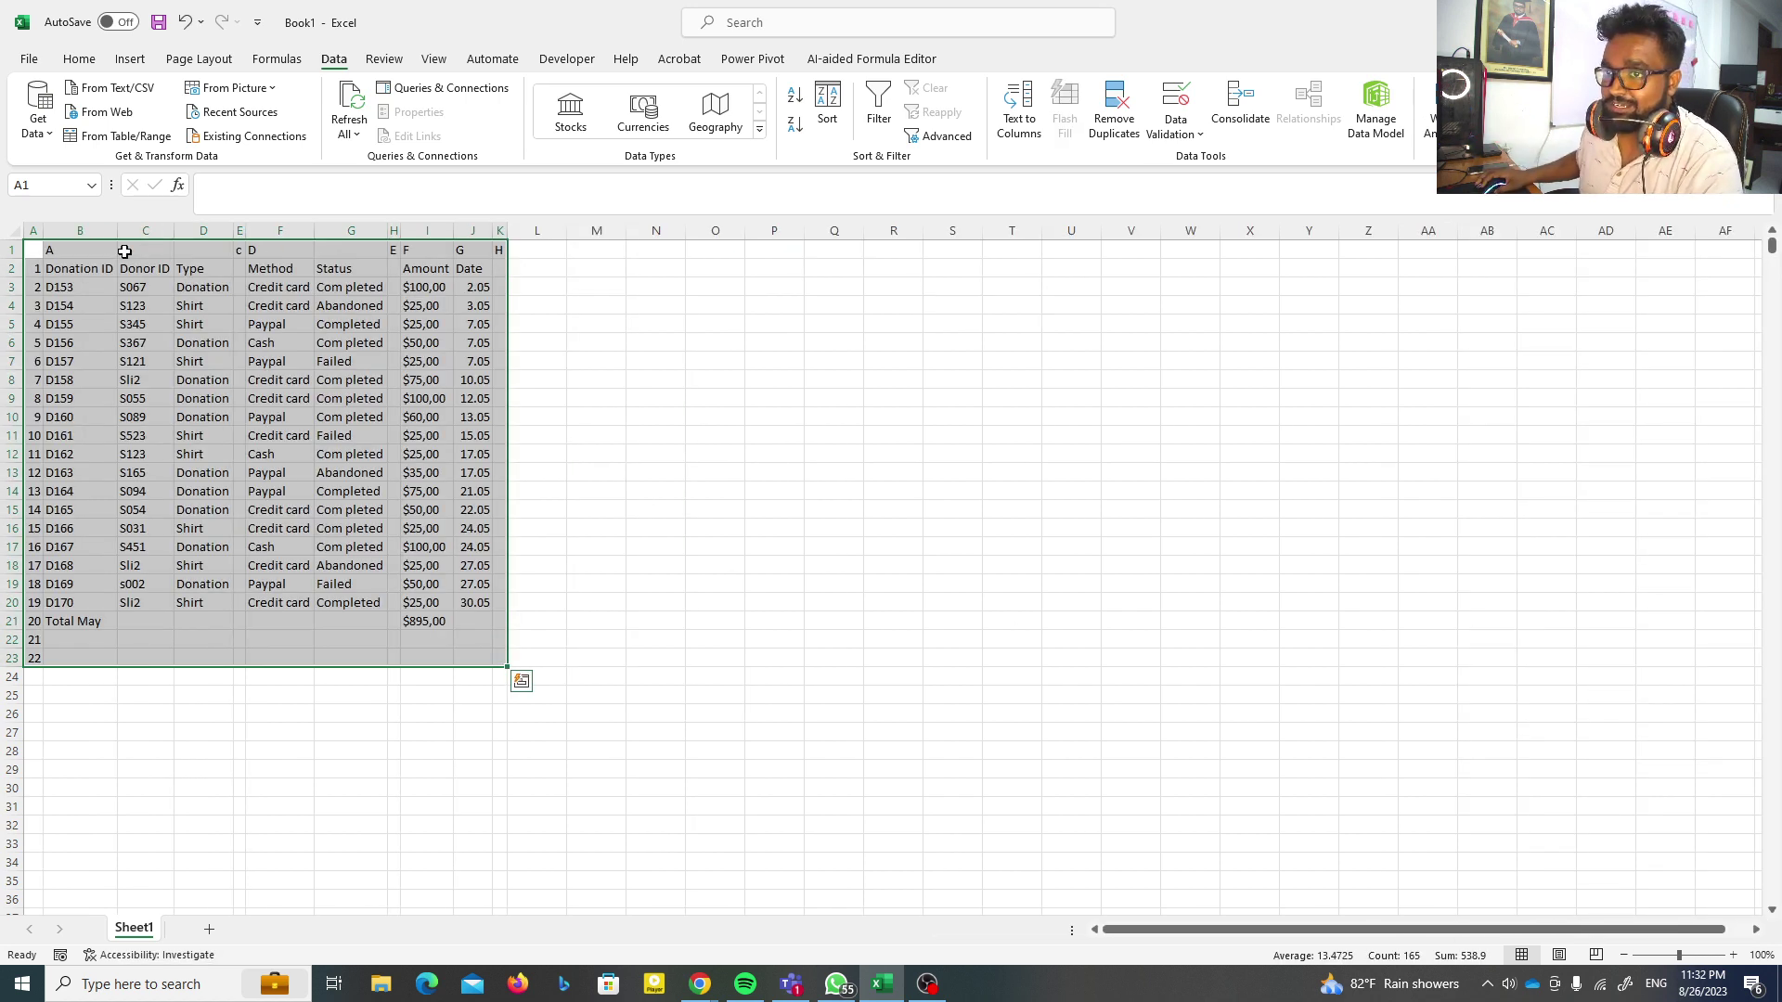
Widen columns A through J so the table values are readable
{"action": "left_click", "coordinate": [169, 287]}
{"action": "left_click_drag", "start_coordinate": [33, 230], "coordinate": [537, 229]}
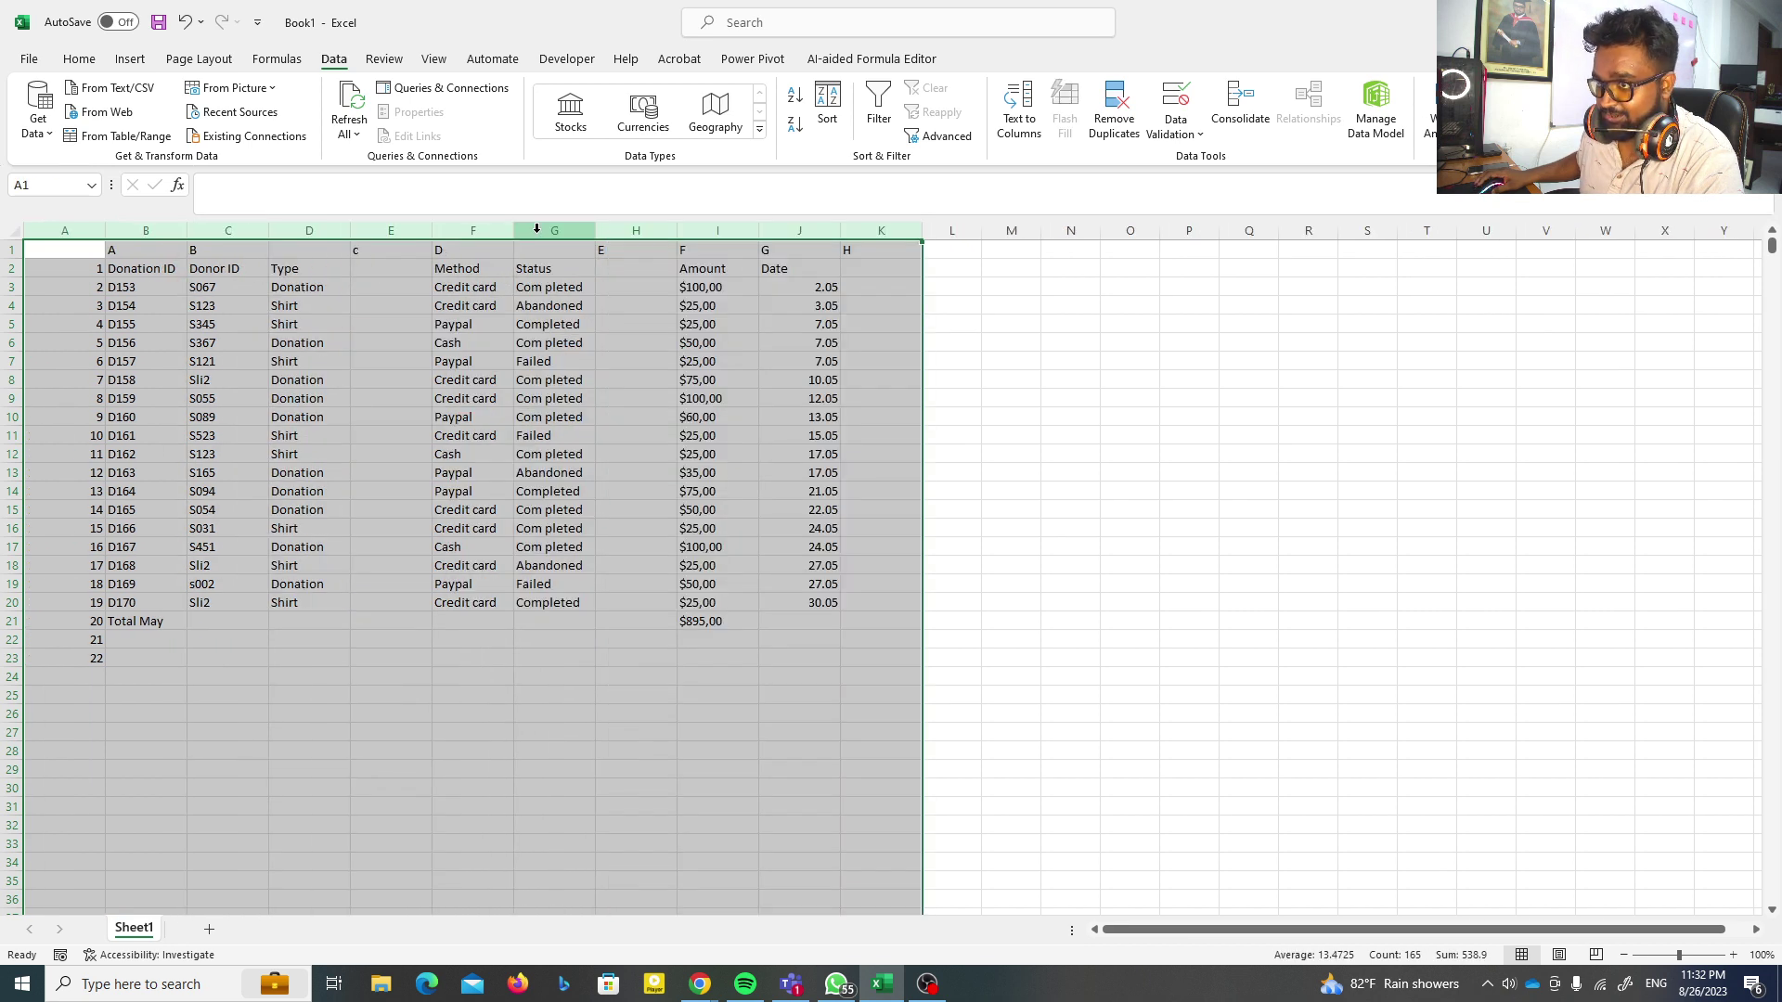
{"action": "left_click", "coordinate": [395, 397]}
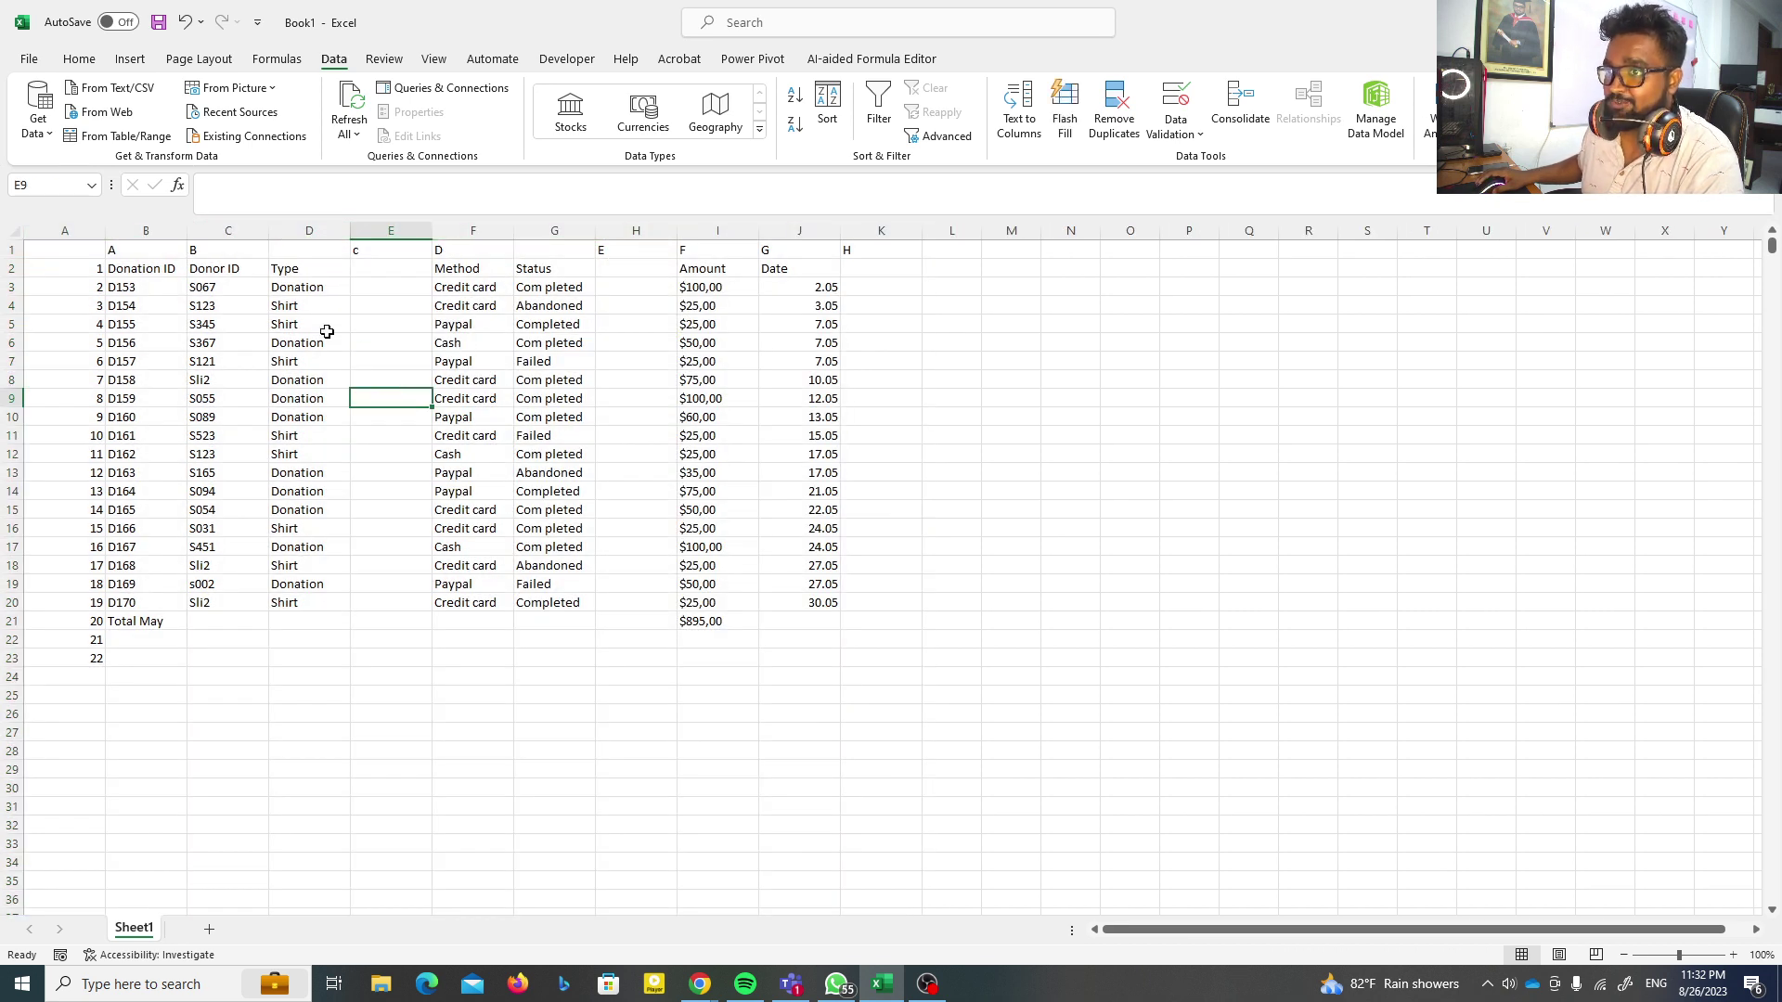
Shrink the Excel window so it sits beside the source image in Chrome
{"action": "double_click", "coordinate": [1210, 37]}
{"action": "double_click", "coordinate": [1280, 176]}
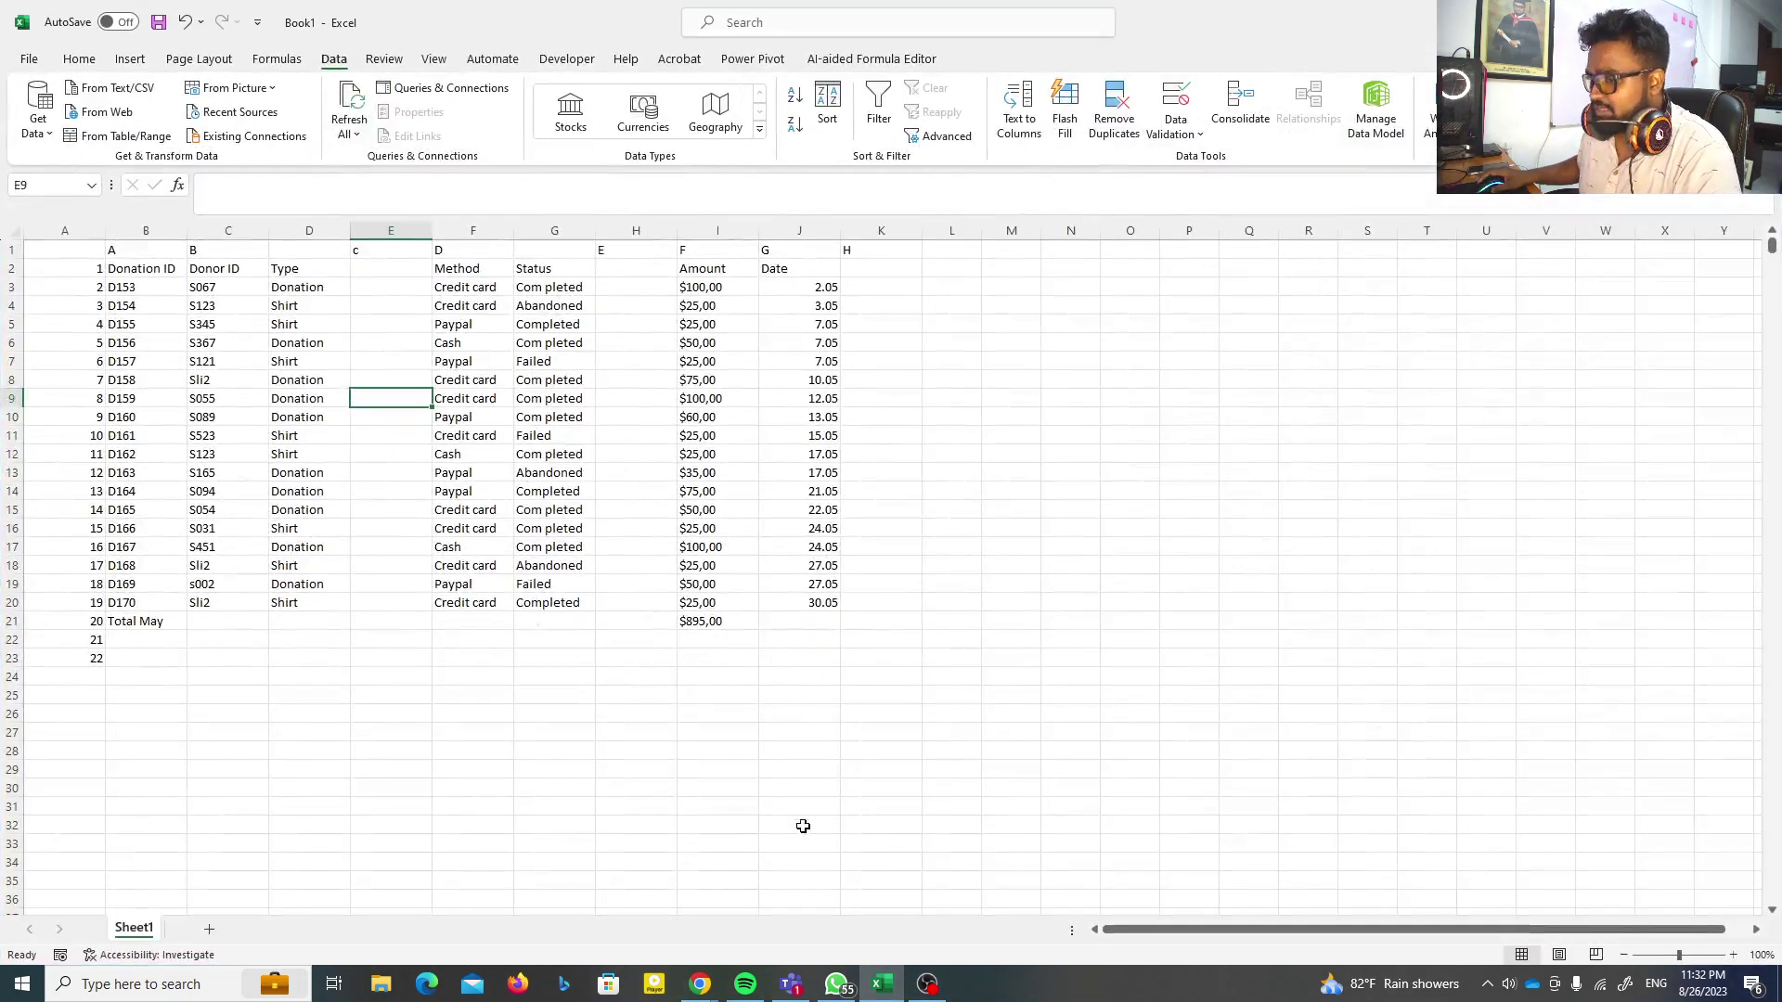
{"action": "left_click_drag", "start_coordinate": [1067, 19], "coordinate": [358, 323]}
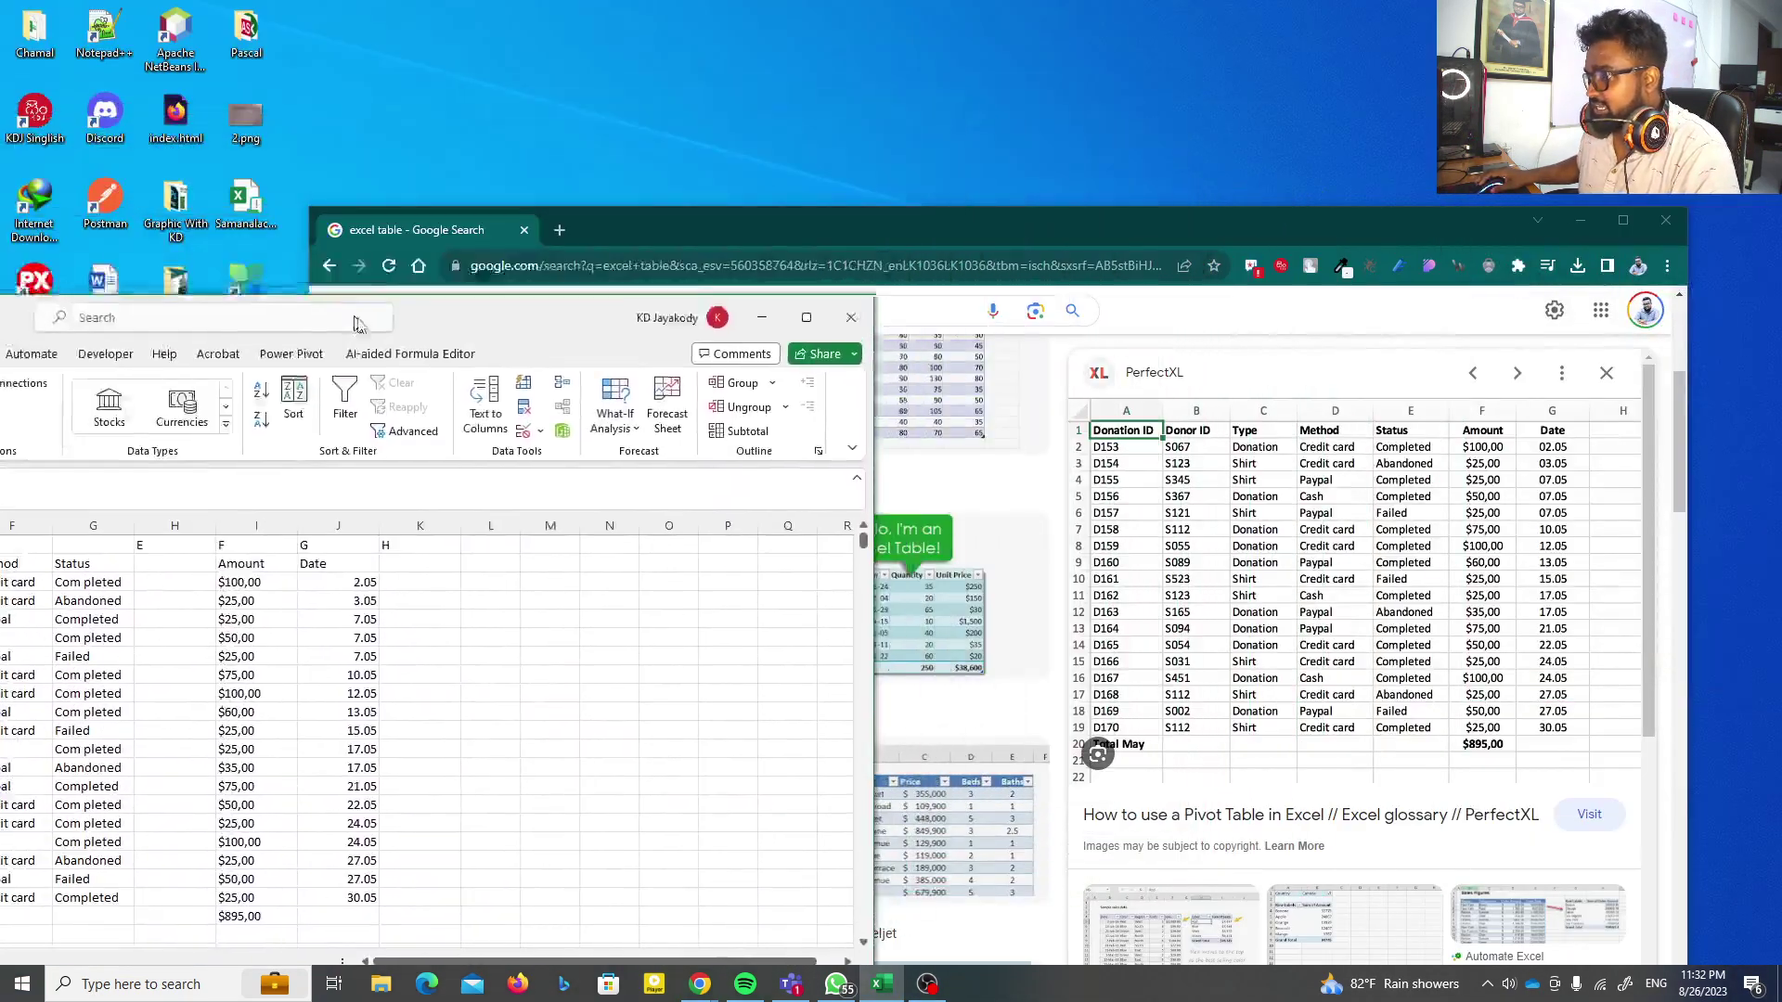
{"action": "left_click_drag", "start_coordinate": [357, 323], "coordinate": [759, 219]}
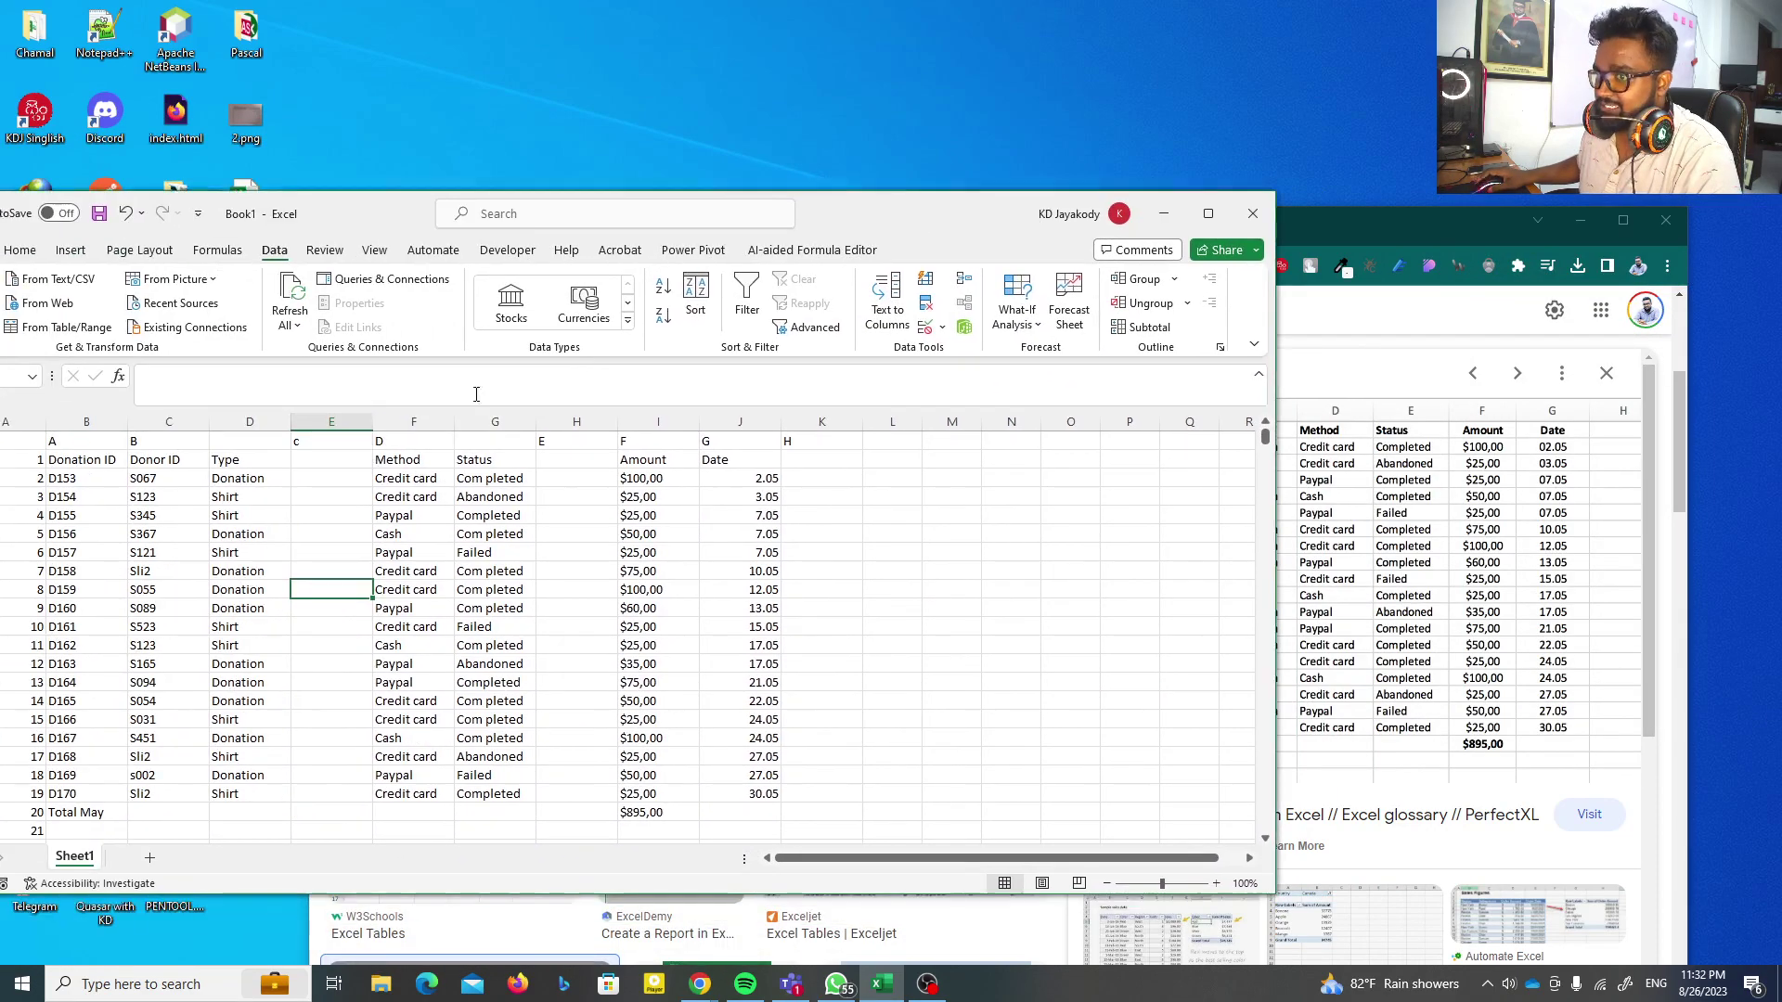
{"action": "mouse_move", "coordinate": [952, 223]}
{"action": "left_mouse_down"}
{"action": "mouse_move", "coordinate": [921, 93]}
{"action": "mouse_move", "coordinate": [1096, 4]}
{"action": "left_mouse_up"}
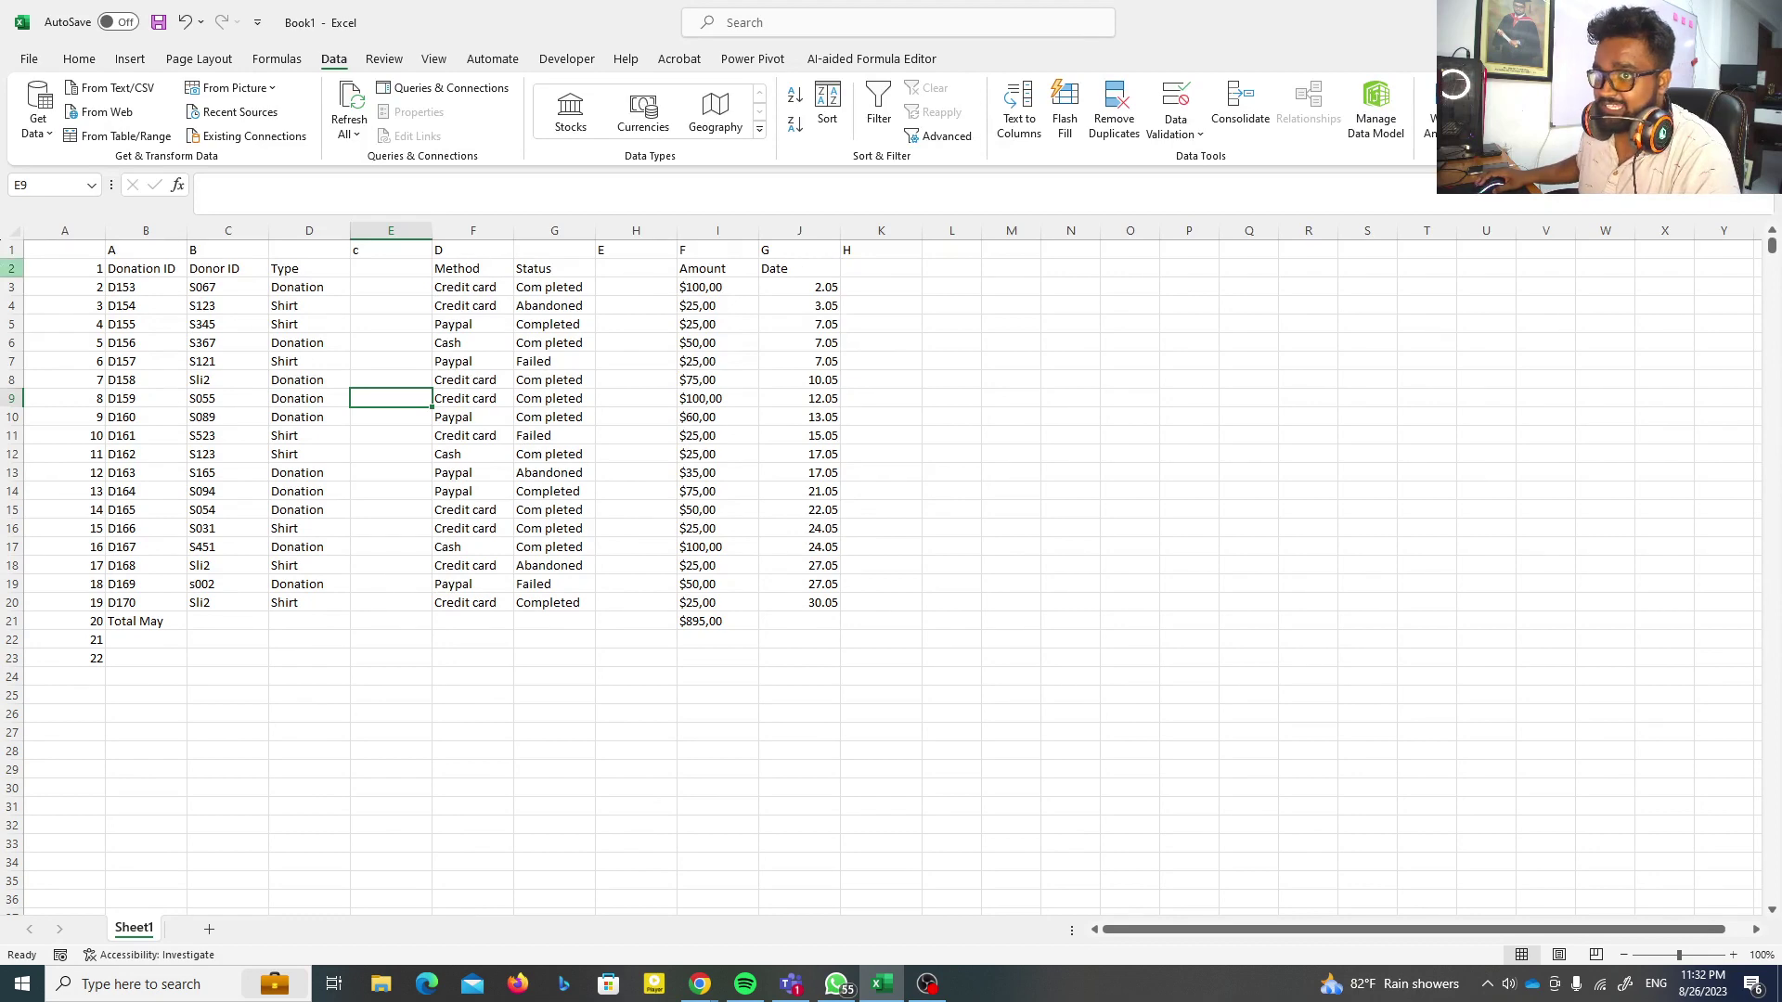
Delete the extra first row of the sheet
{"action": "left_click", "coordinate": [12, 249]}
{"action": "right_click", "coordinate": [12, 249]}
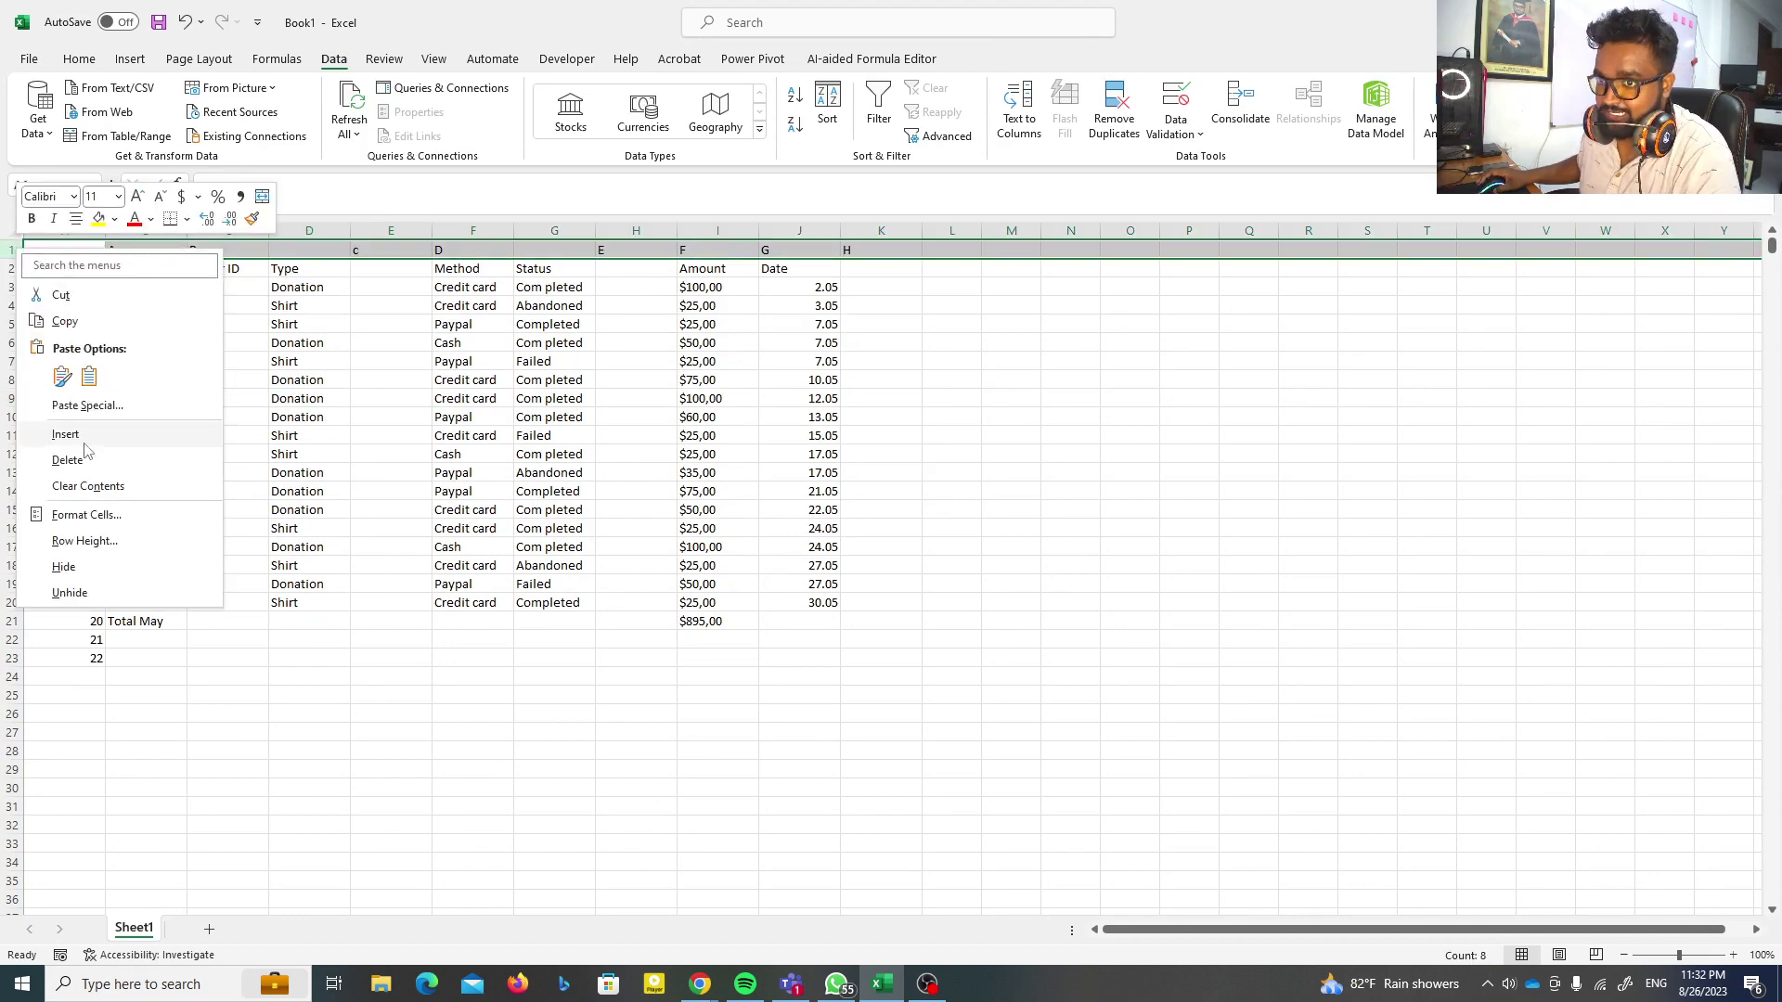
{"action": "left_click", "coordinate": [67, 460]}
{"action": "left_click", "coordinate": [547, 417]}
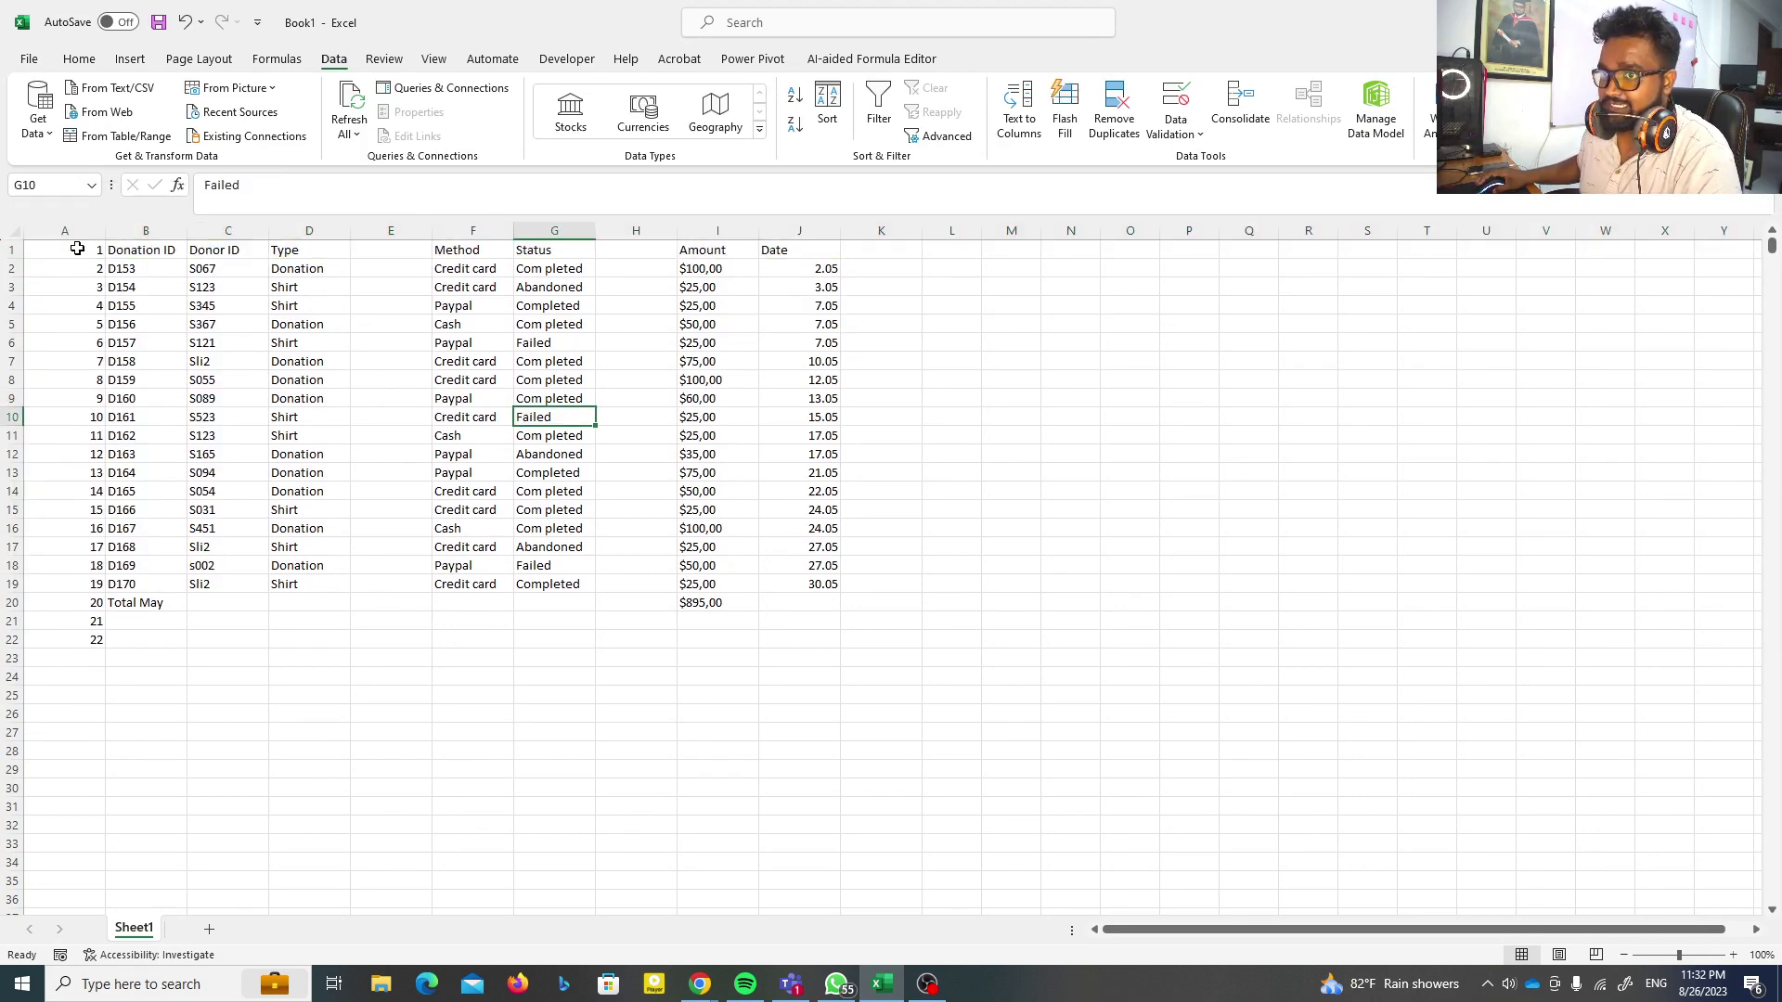
{"action": "mouse_move", "coordinate": [1248, 18]}
{"action": "left_mouse_down"}
{"action": "mouse_move", "coordinate": [1102, 146]}
{"action": "mouse_move", "coordinate": [928, 2]}
{"action": "left_mouse_up"}
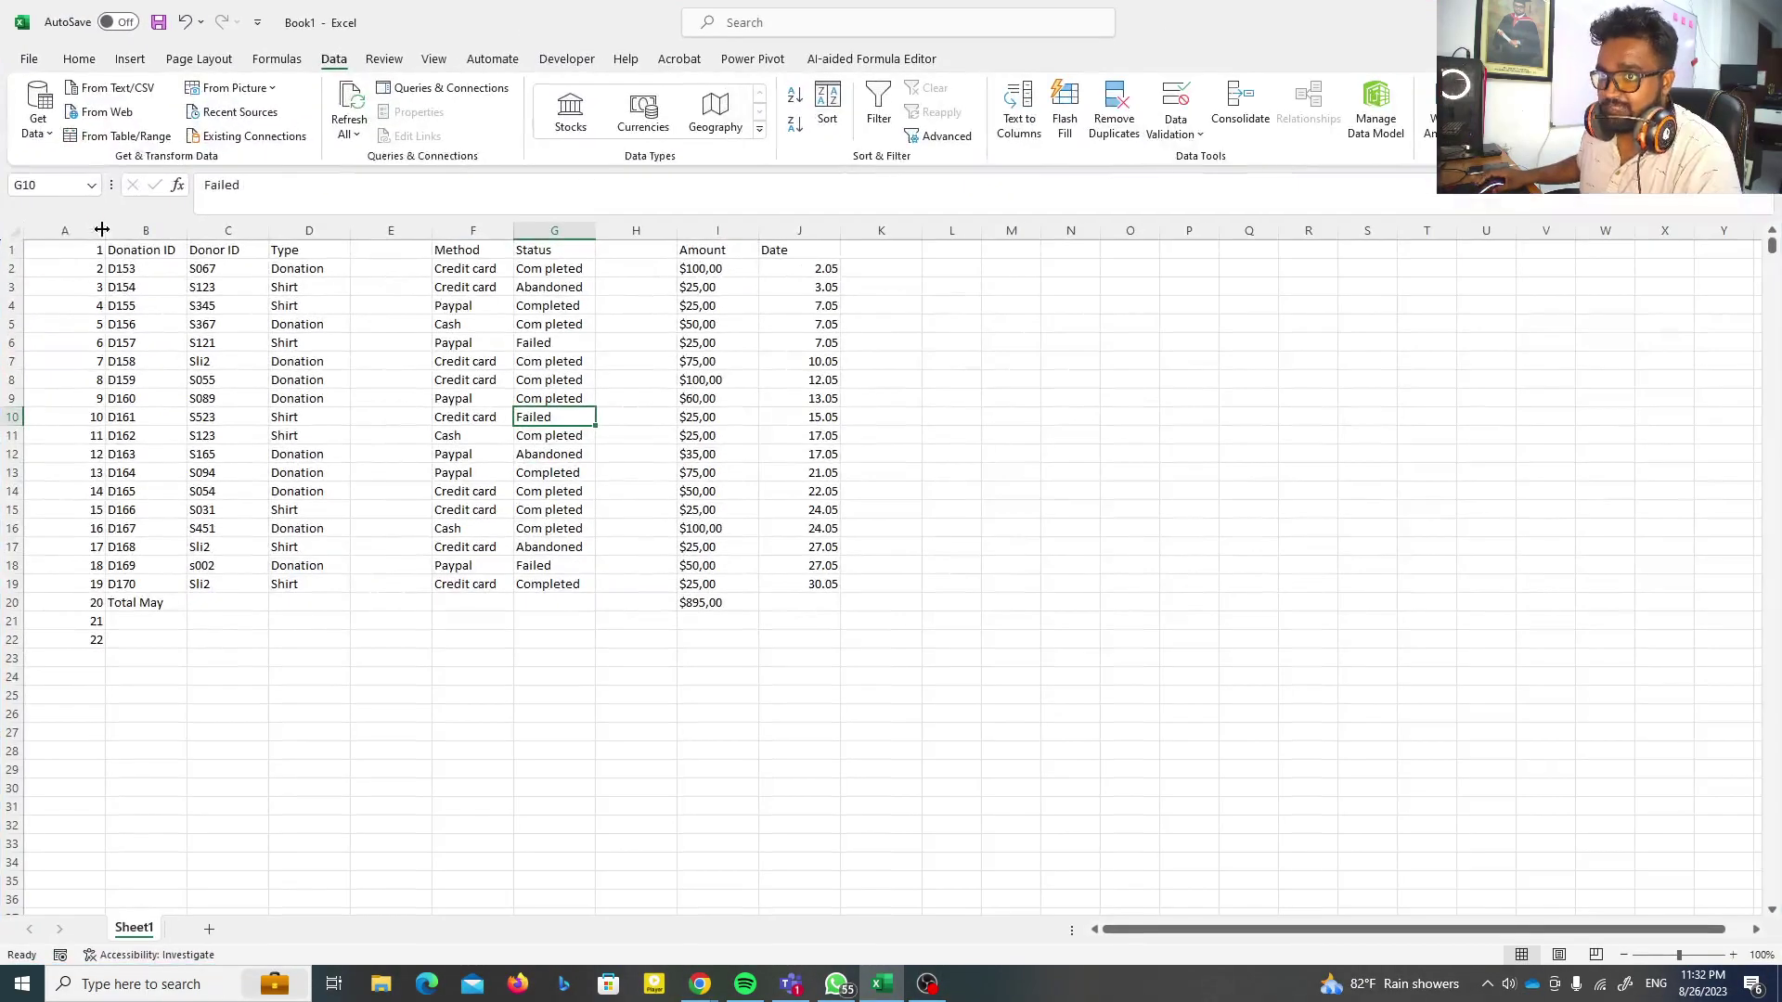
Delete numbering column A so Donation ID starts in column A
{"action": "left_click", "coordinate": [48, 223]}
{"action": "right_click", "coordinate": [56, 243]}
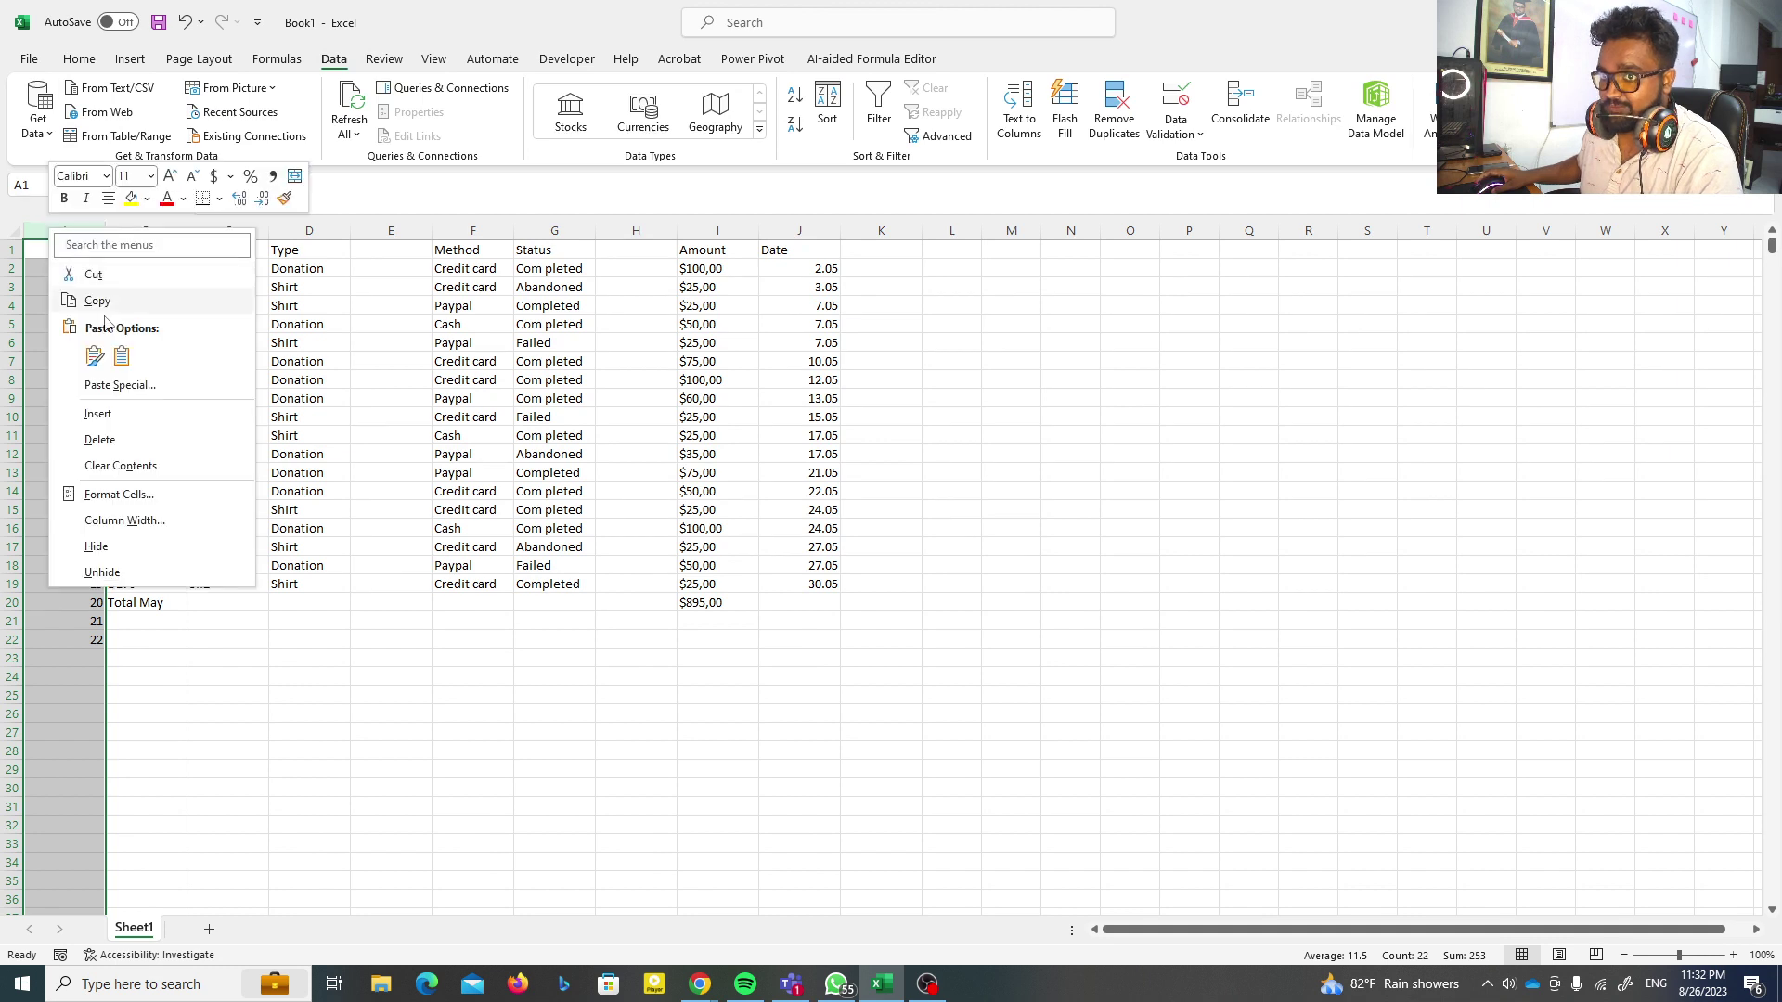
{"action": "left_click", "coordinate": [125, 434]}
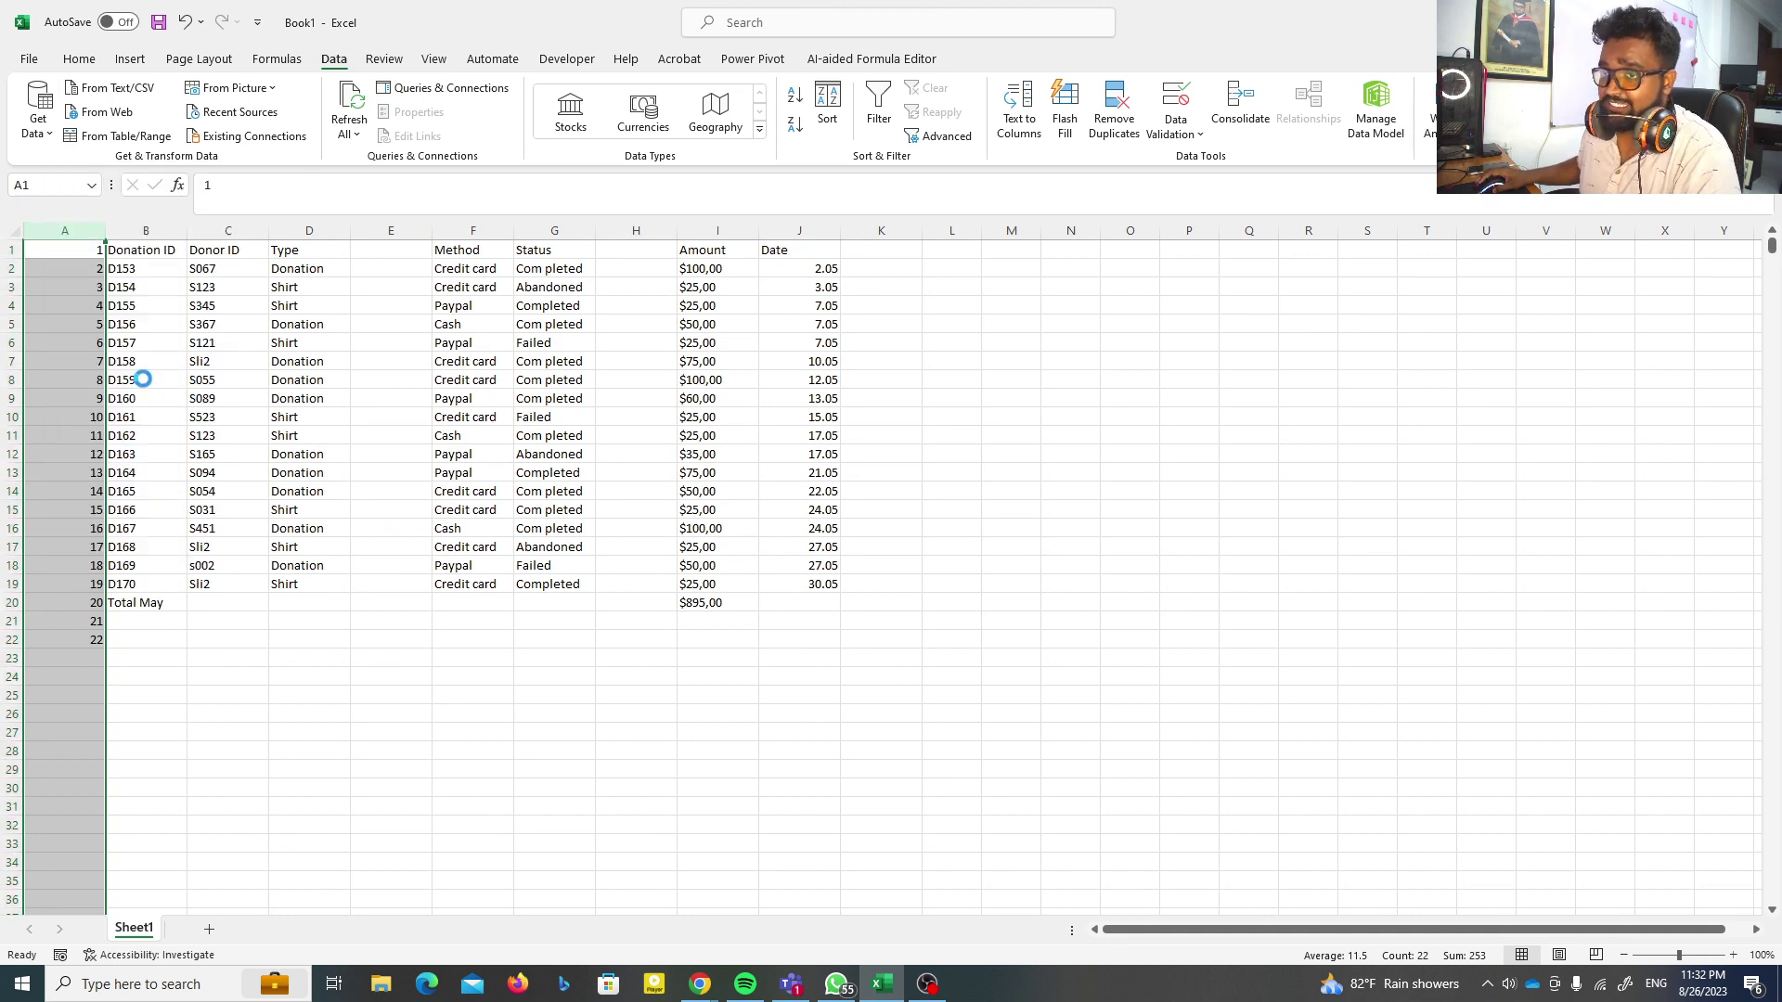
{"action": "left_click", "coordinate": [196, 382]}
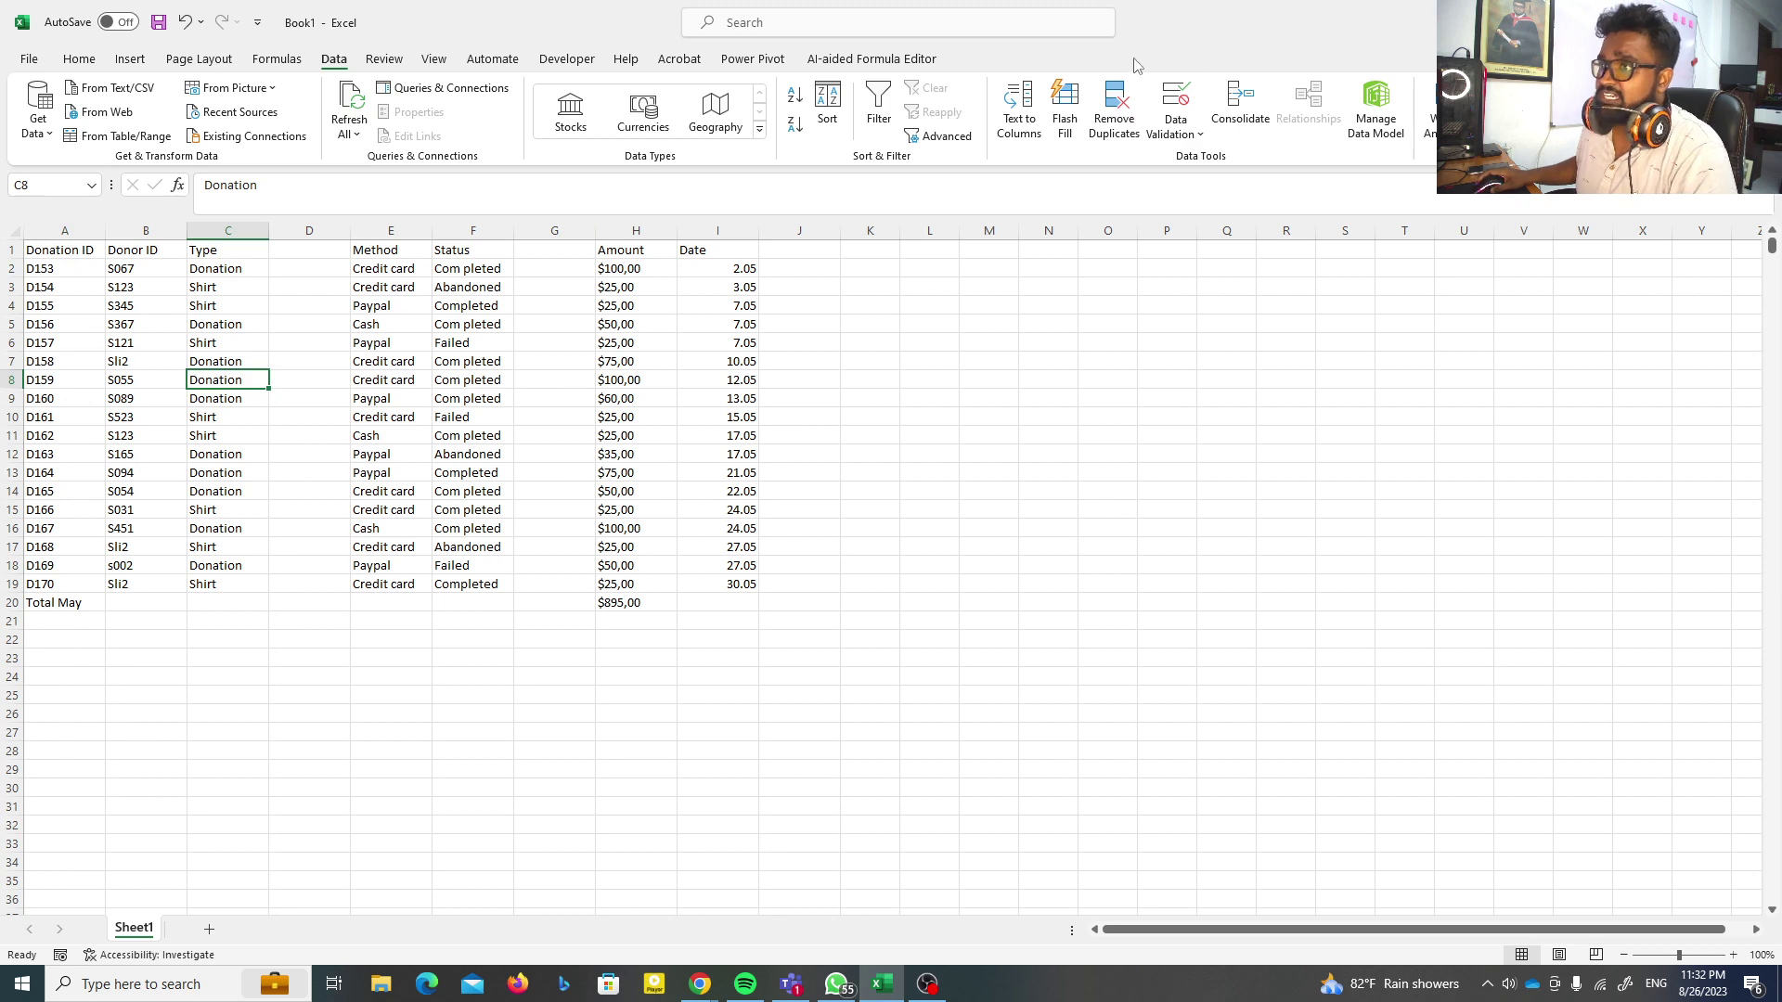
{"action": "left_click_drag", "start_coordinate": [1247, 28], "coordinate": [915, 74]}
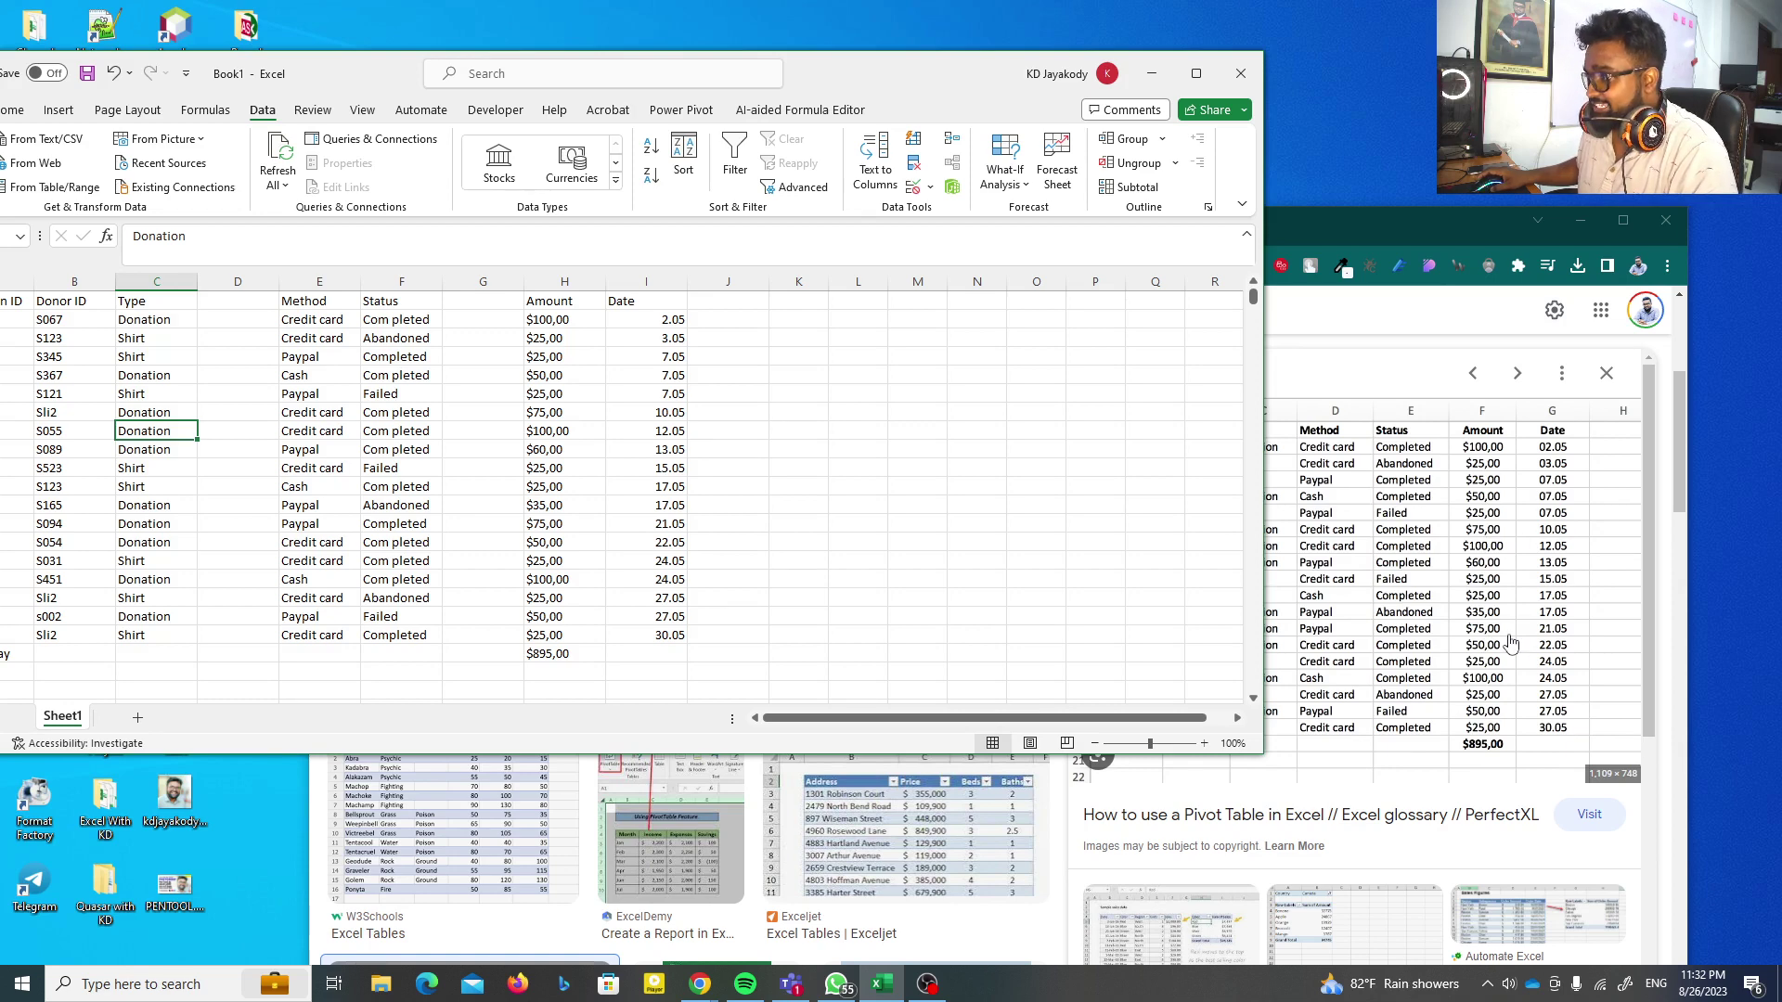
{"action": "left_click", "coordinate": [567, 654]}
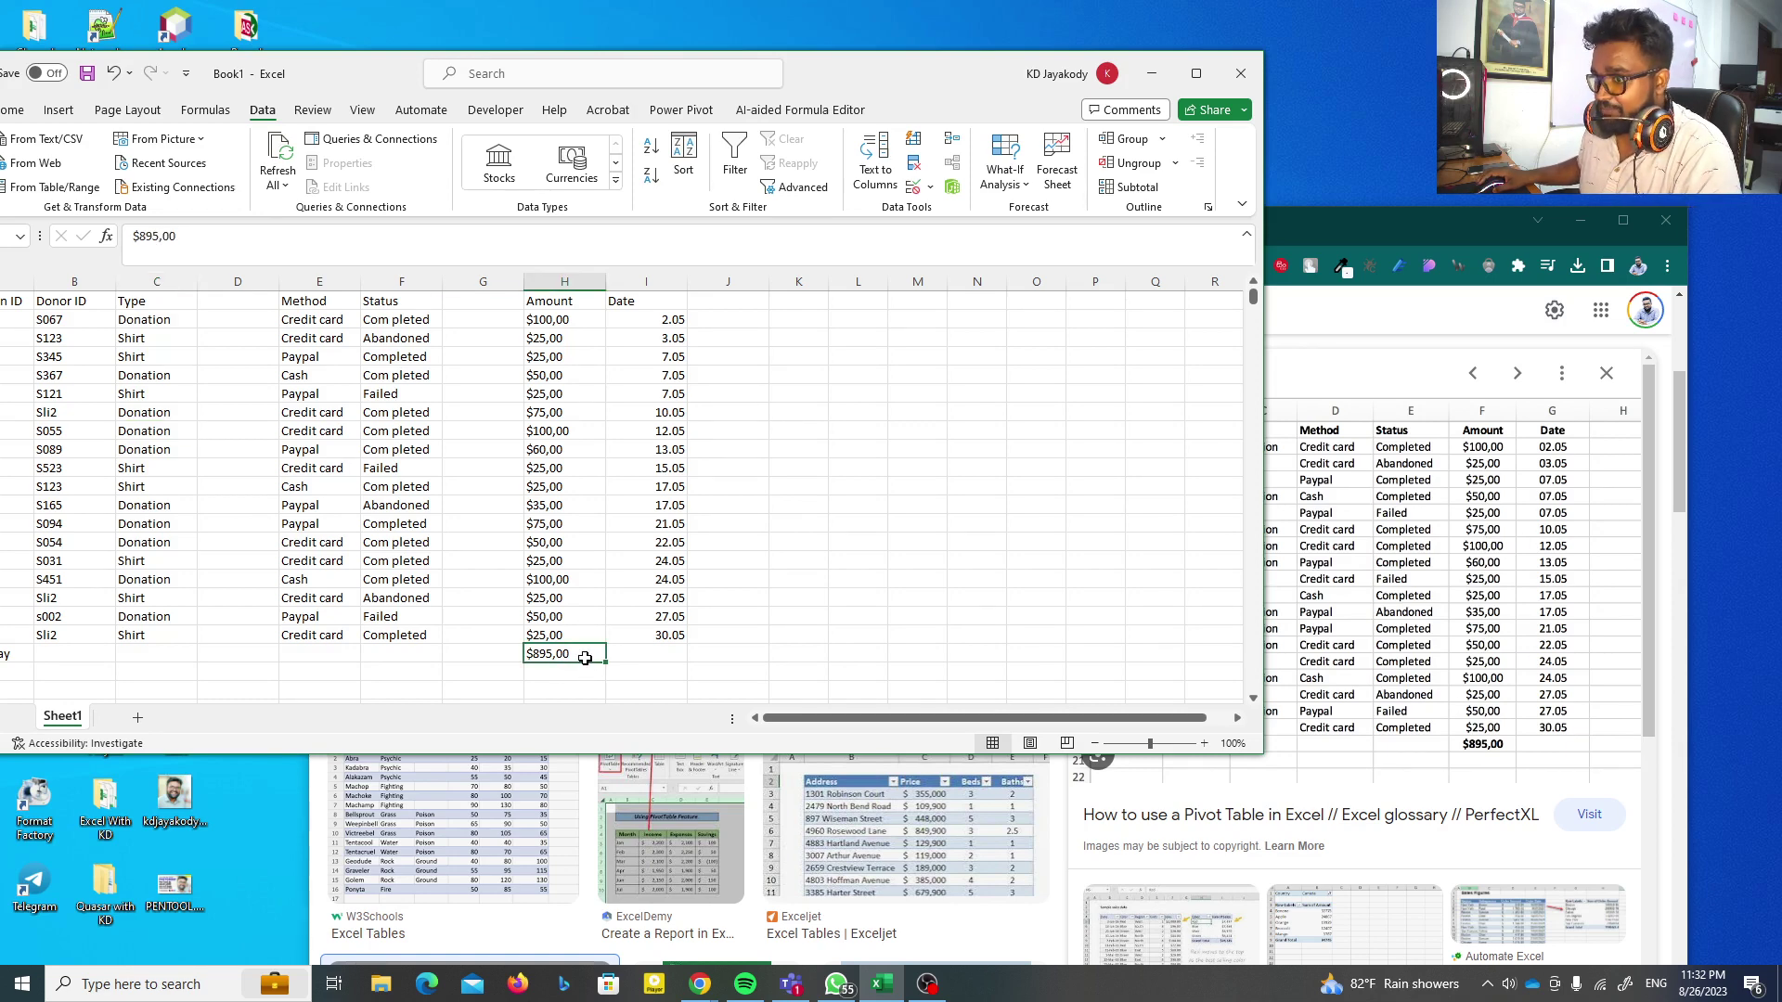
{"action": "type", "text": "=sum"}
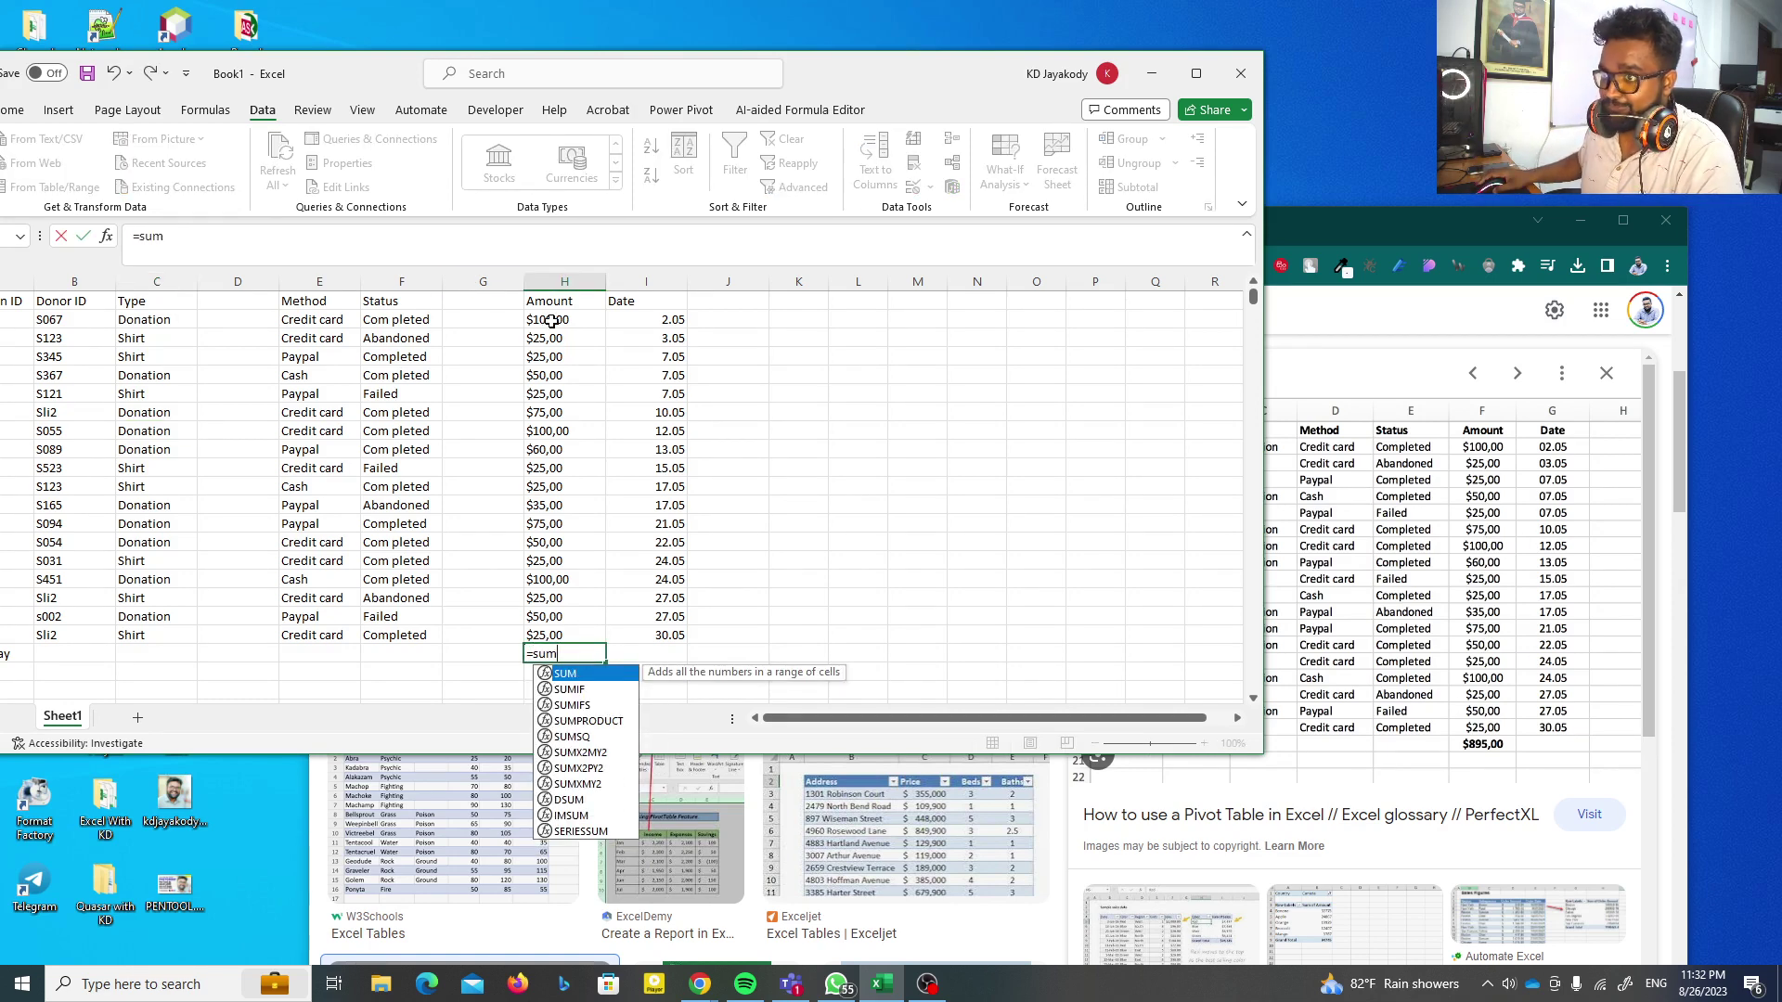
{"action": "left_click_drag", "start_coordinate": [557, 319], "coordinate": [598, 627]}
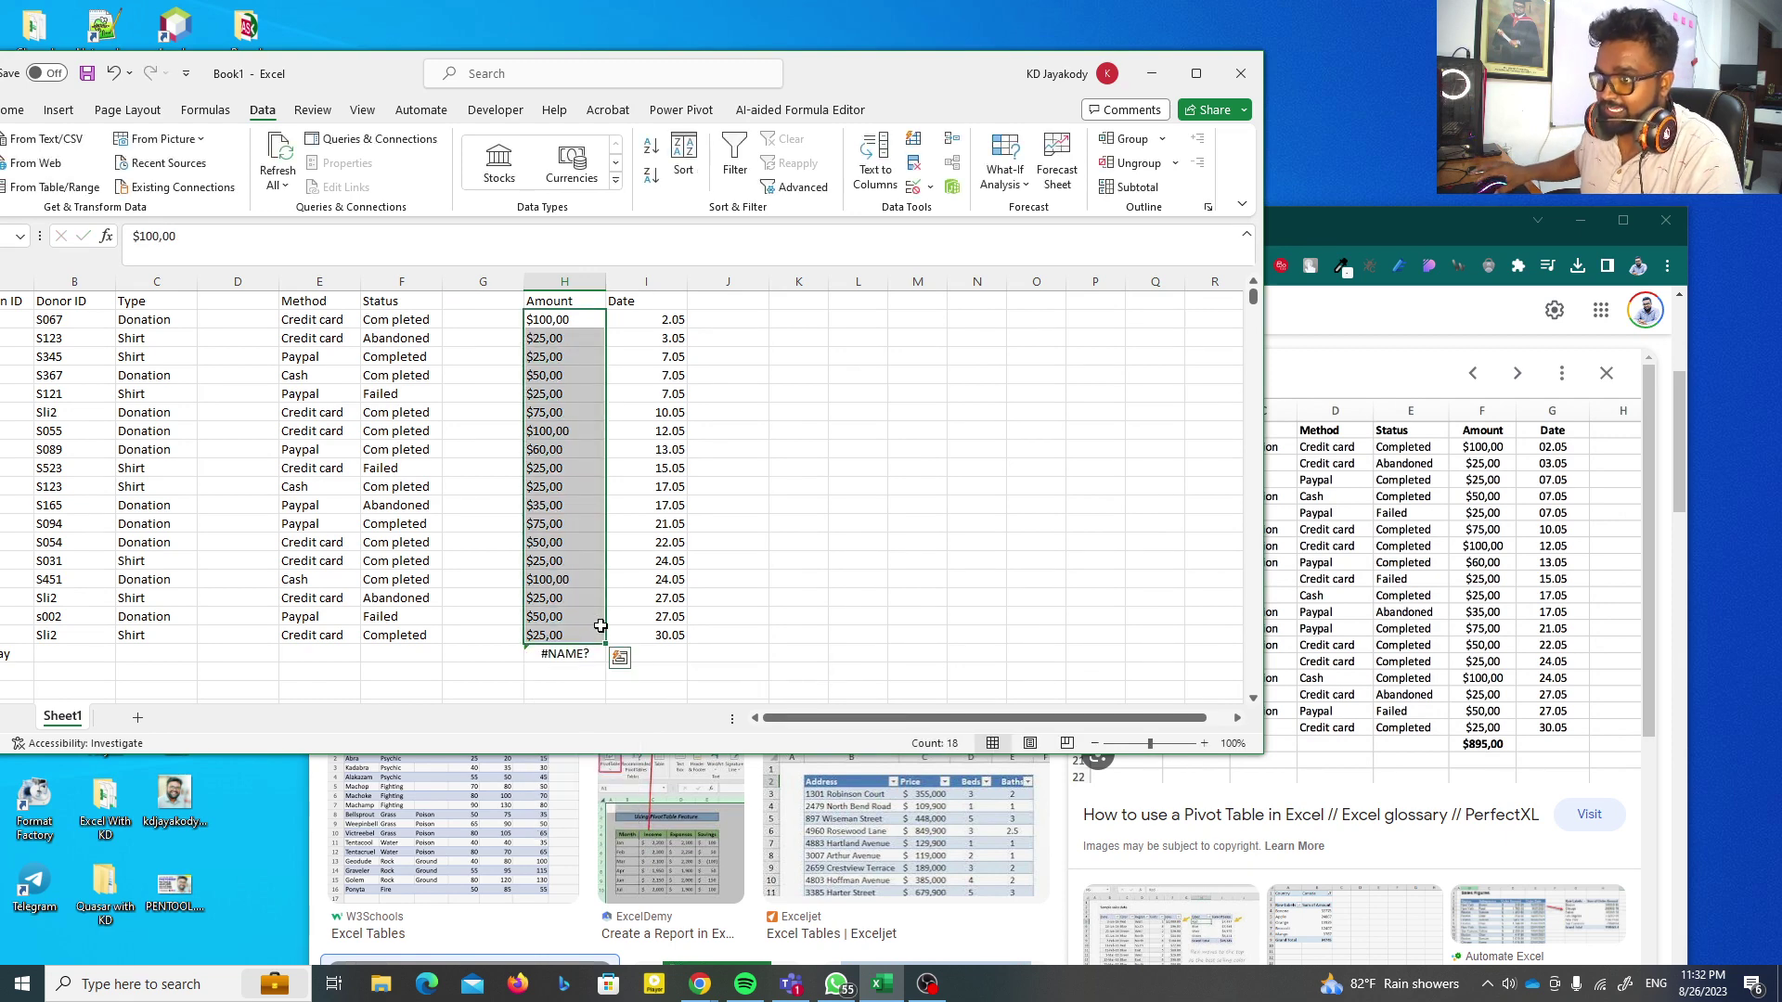
{"action": "key", "text": "Return"}
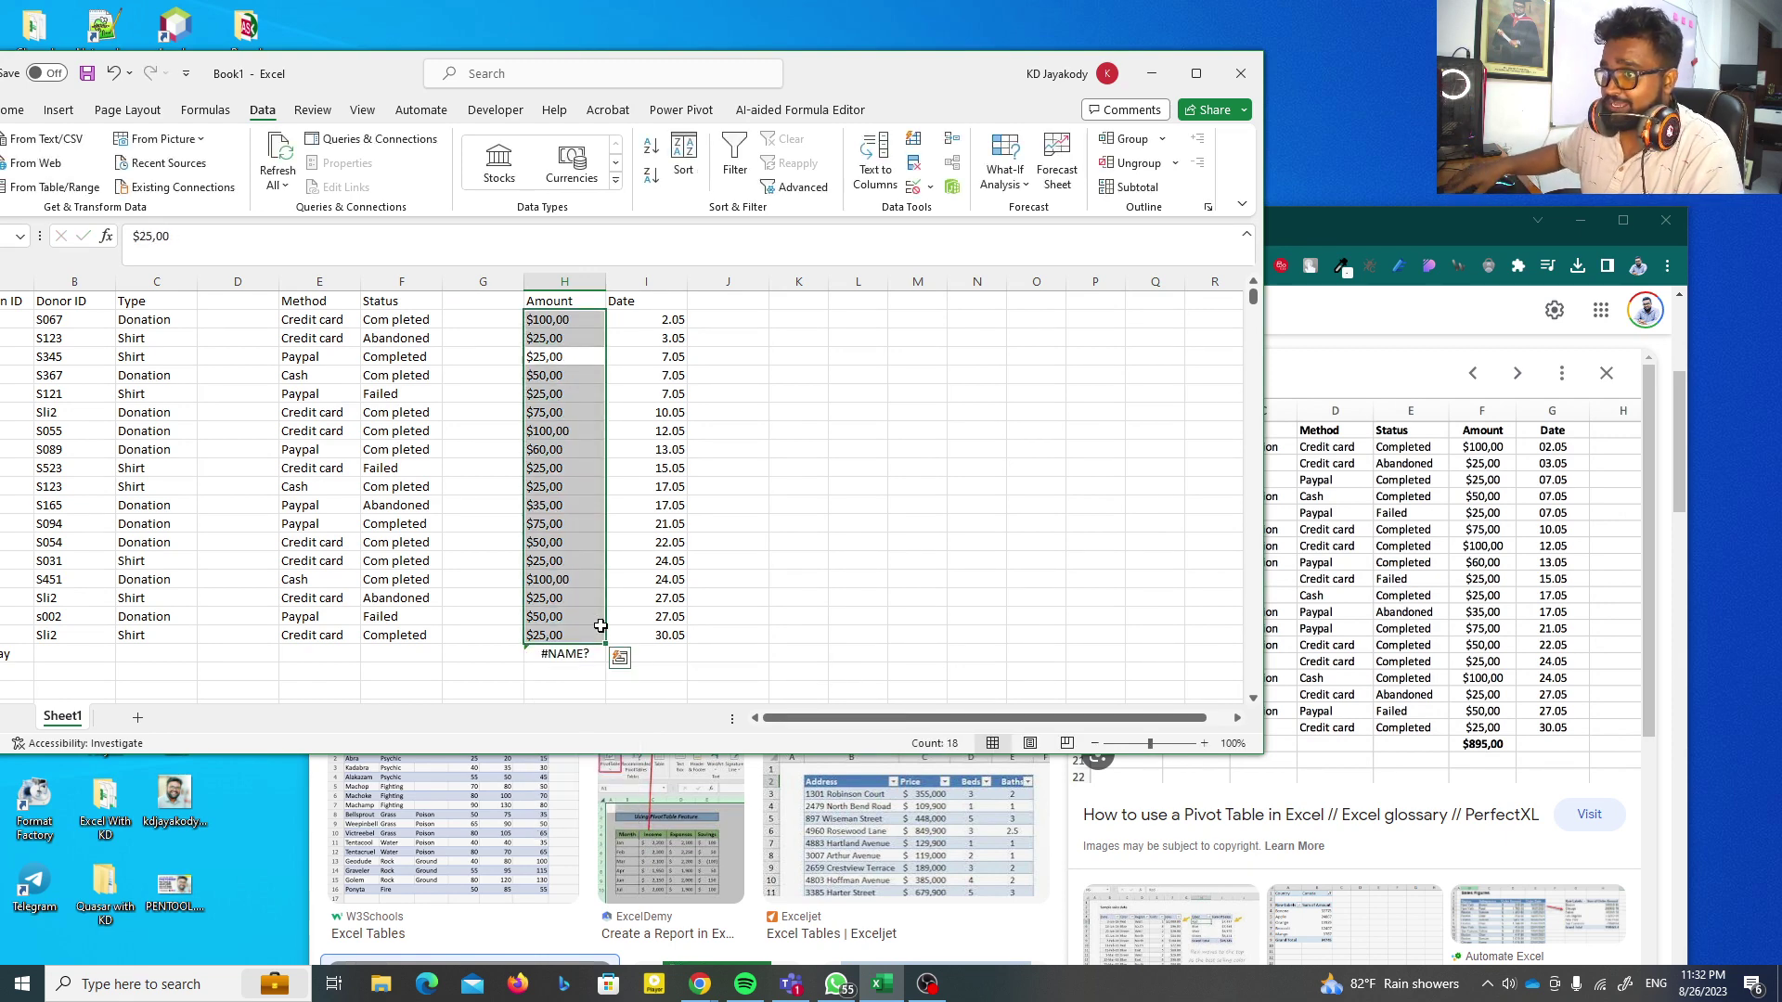
{"action": "left_click", "coordinate": [803, 395]}
{"action": "key", "text": "ctrl+z"}
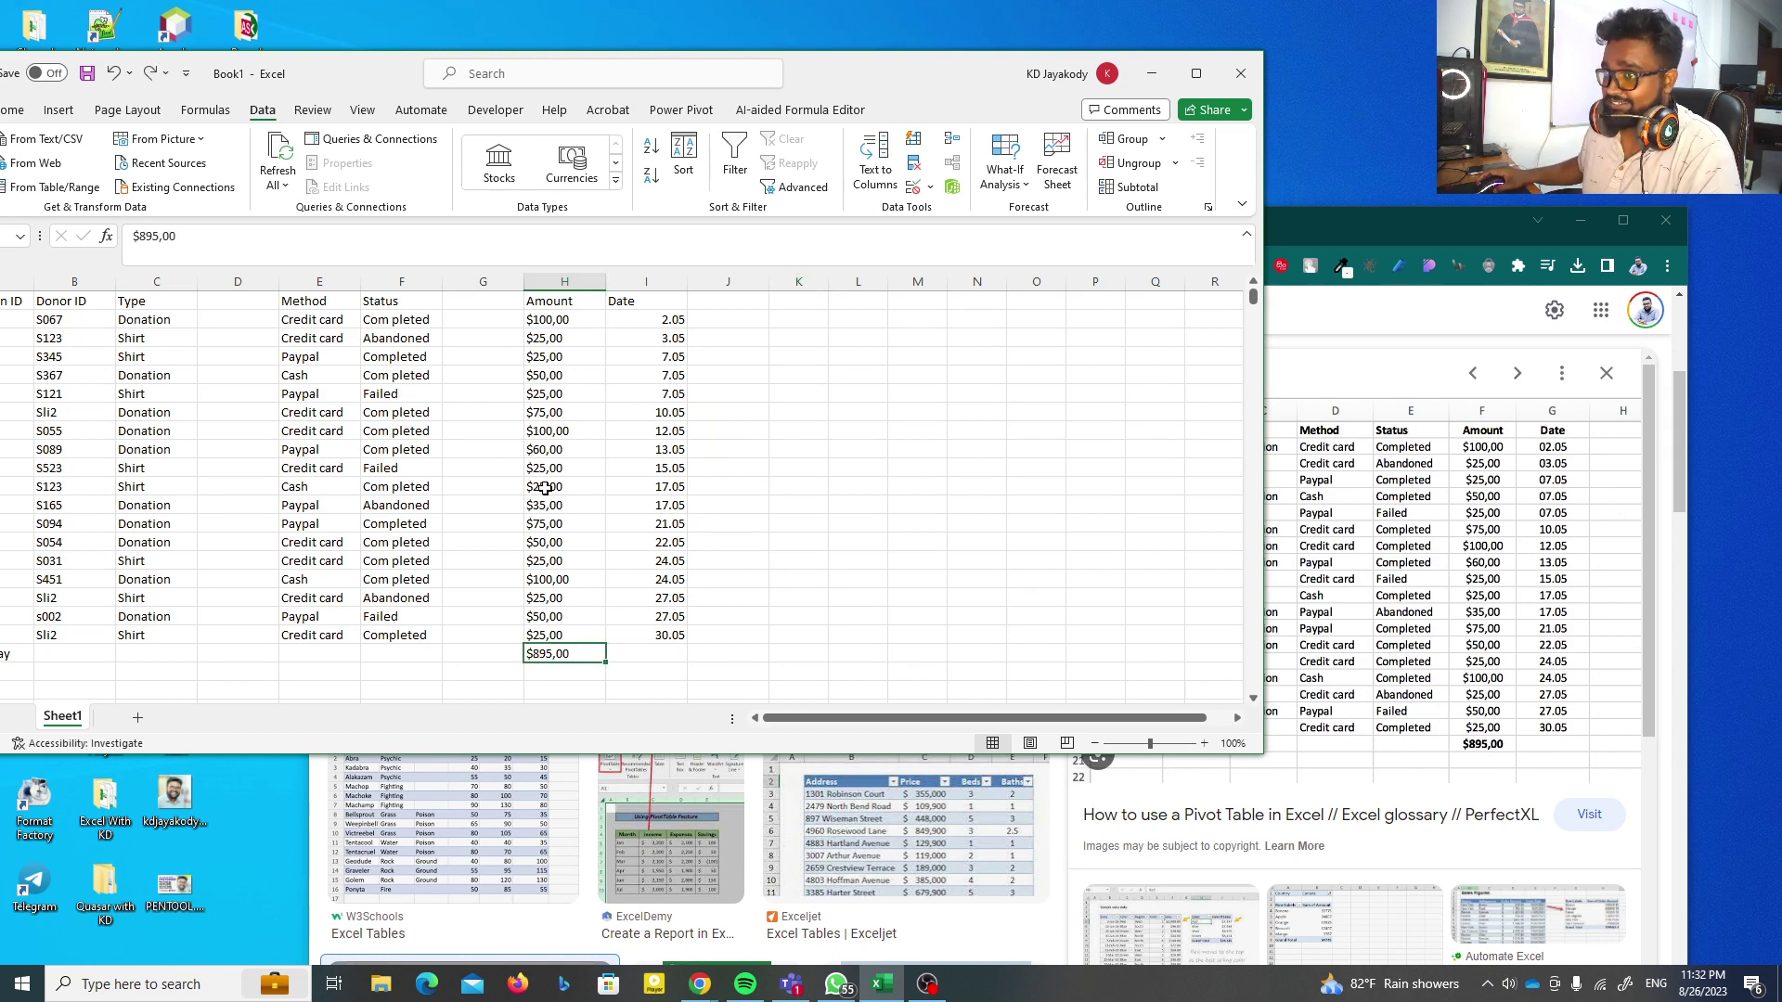
{"action": "double_click", "coordinate": [889, 87]}
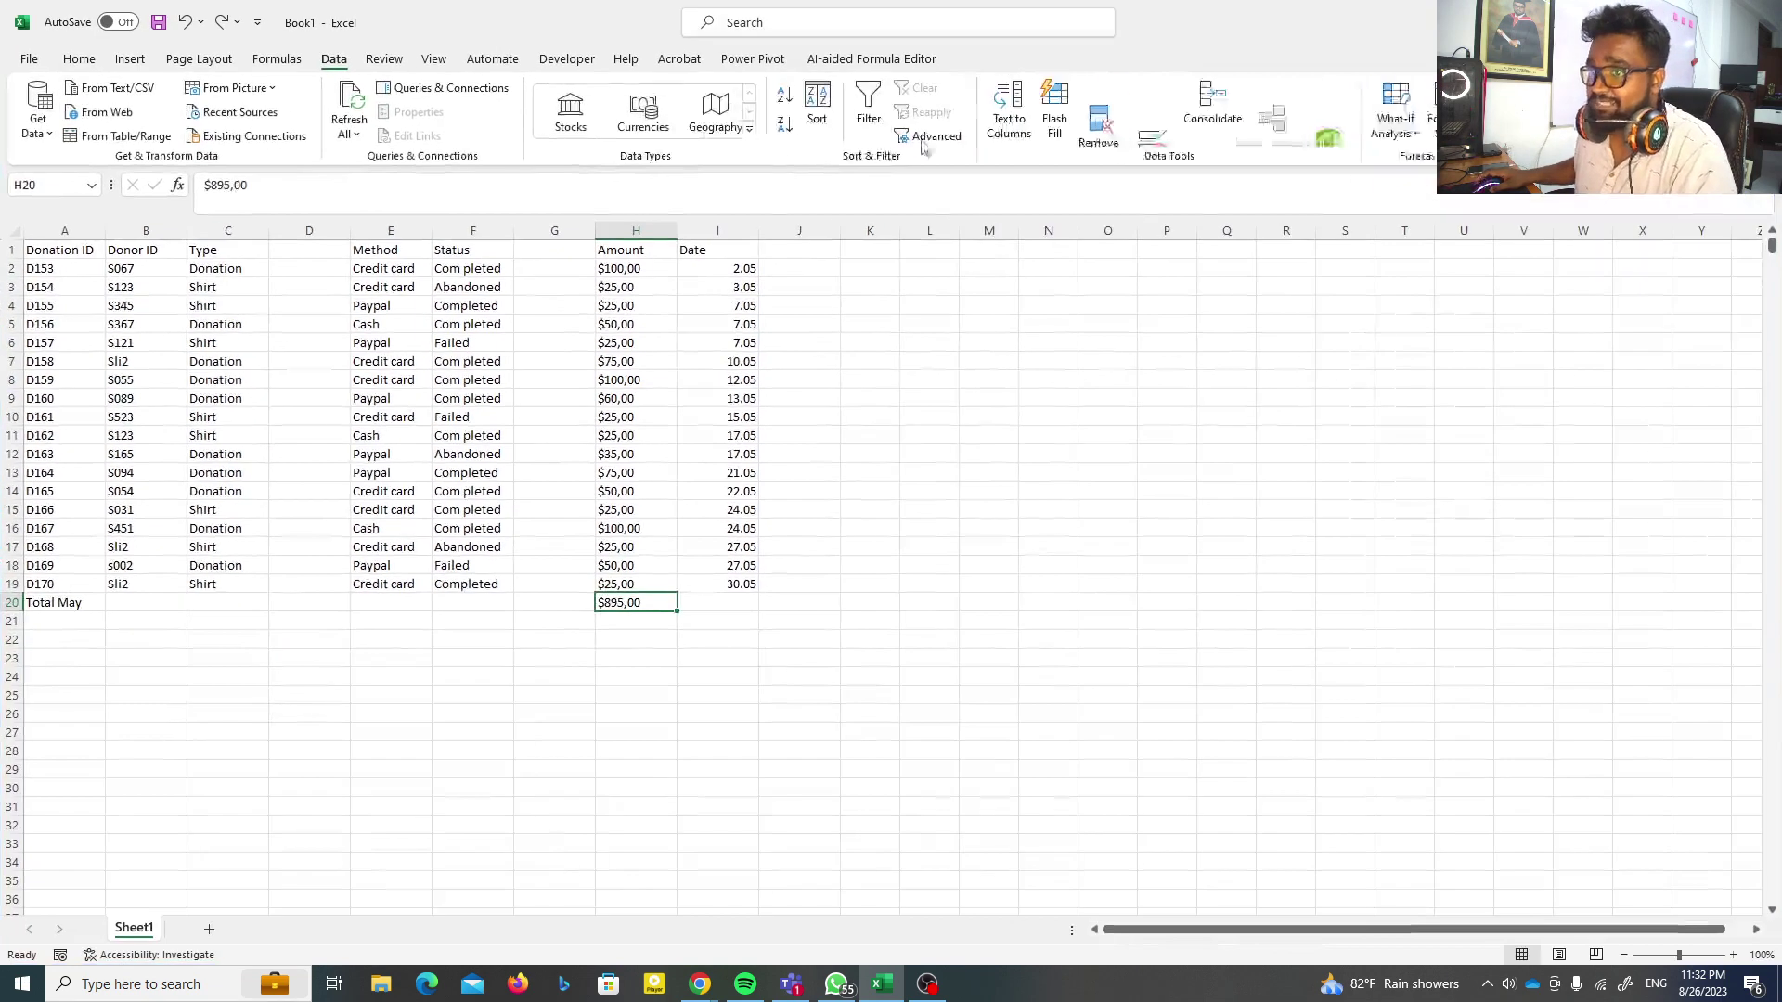
{"action": "left_click", "coordinate": [826, 456]}
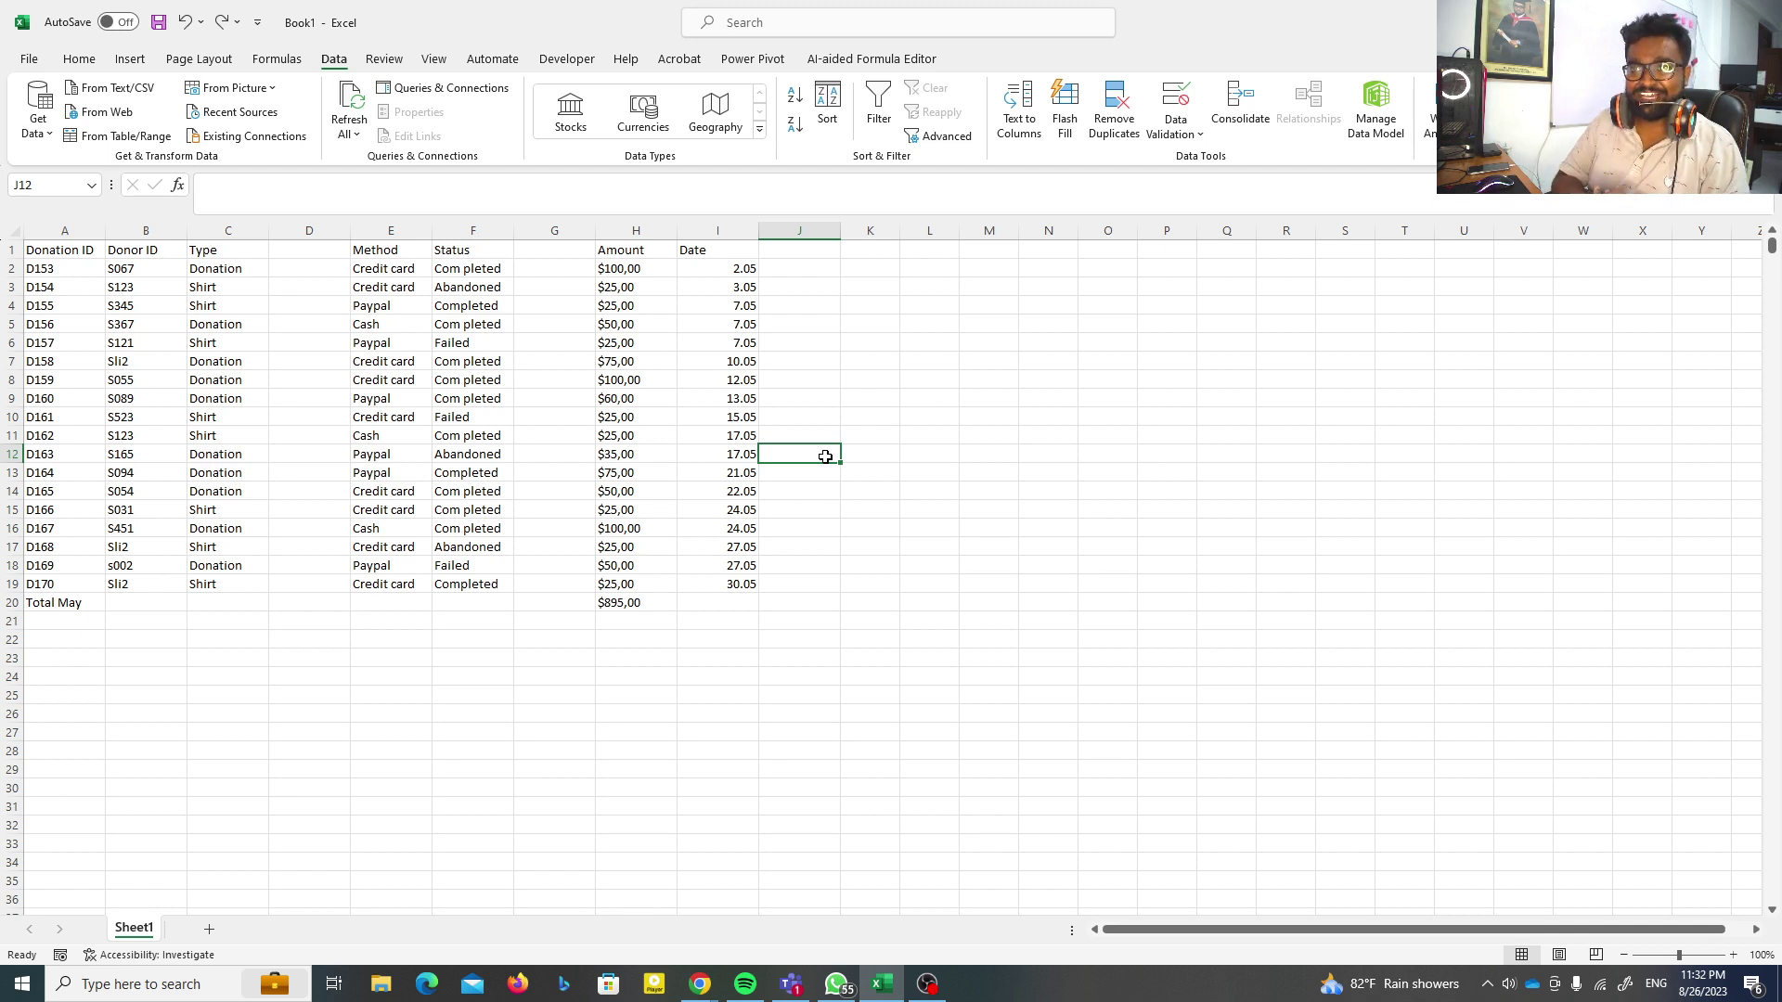